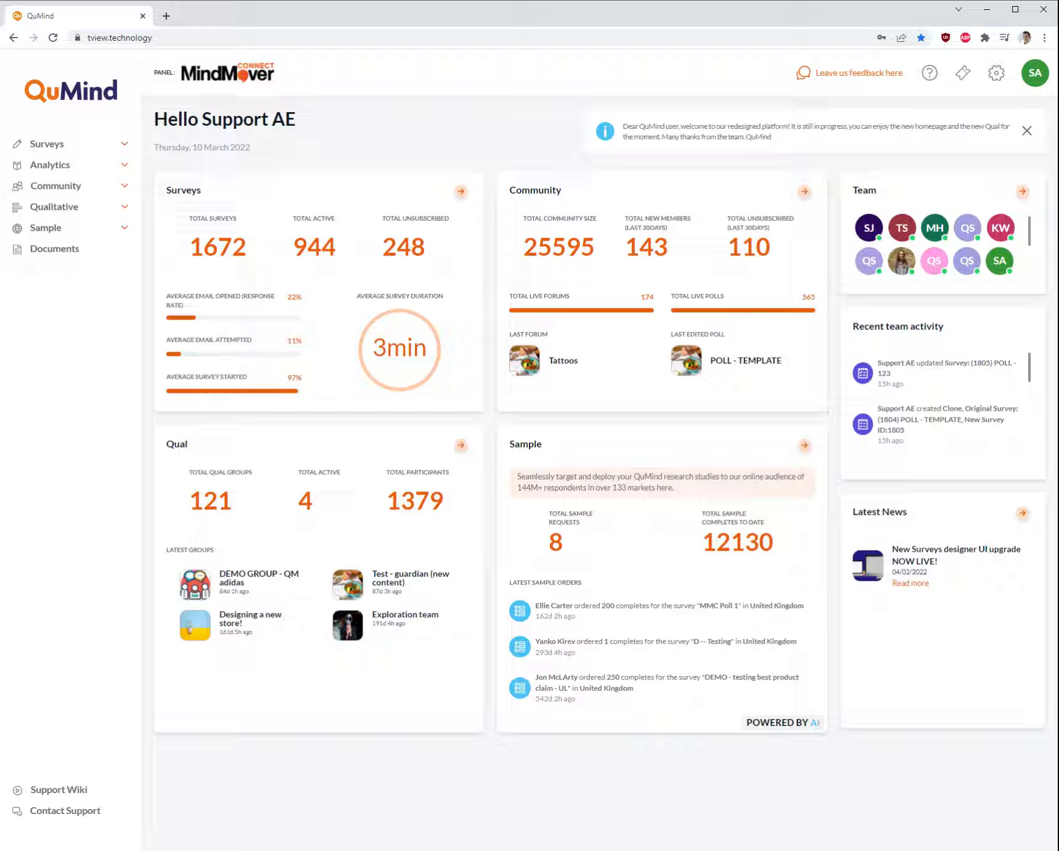
Step: View the community's Polls page with its list of poll positions
click(124, 188)
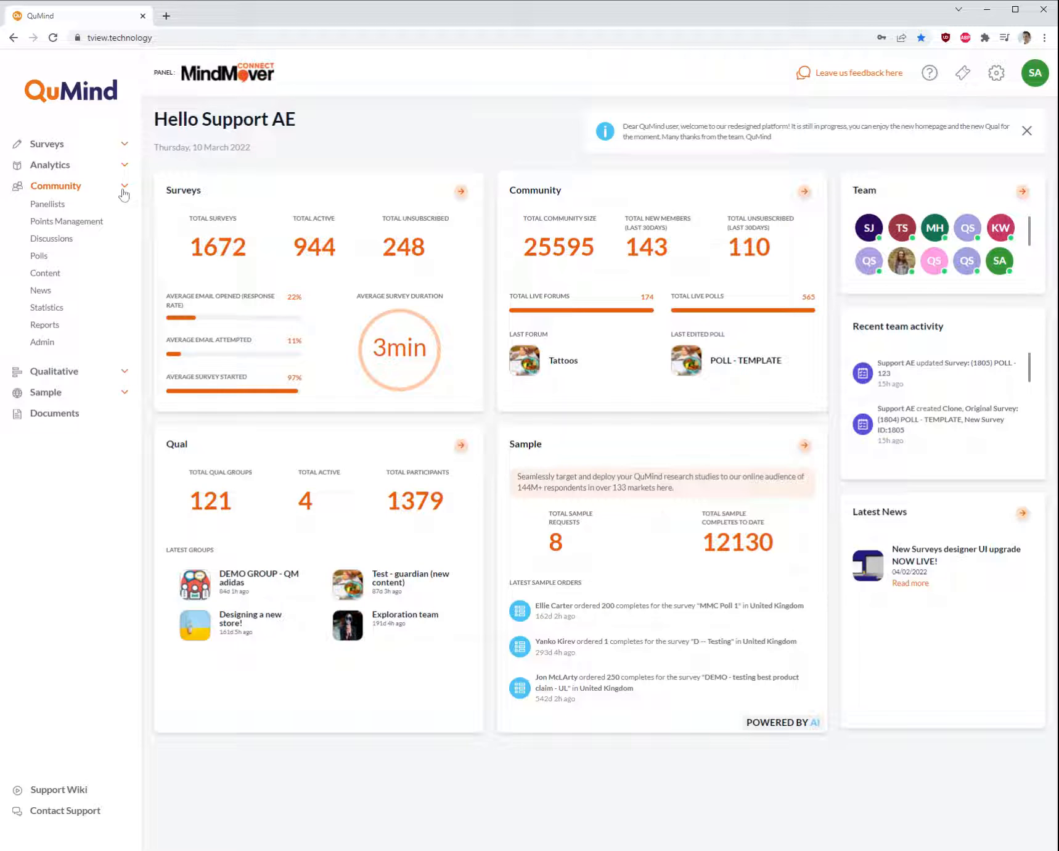
click(40, 256)
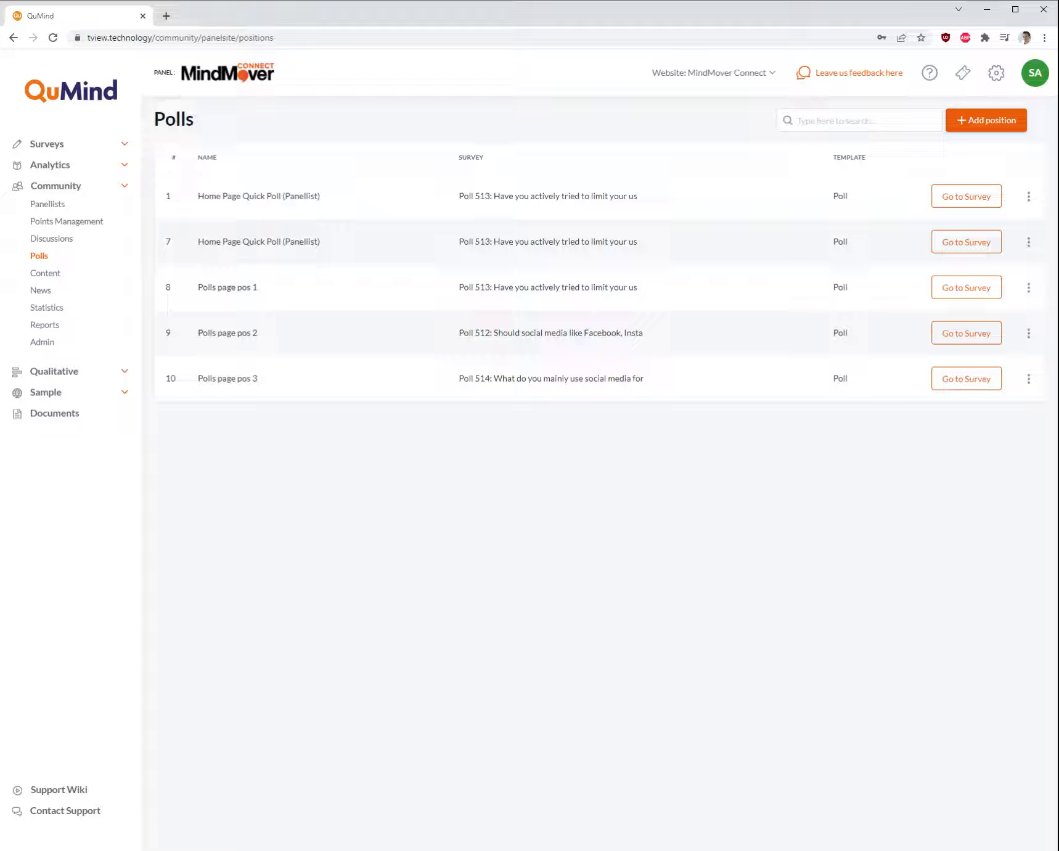
click(123, 186)
Step: Filter the survey projects list to polls and search it for "template"
click(125, 148)
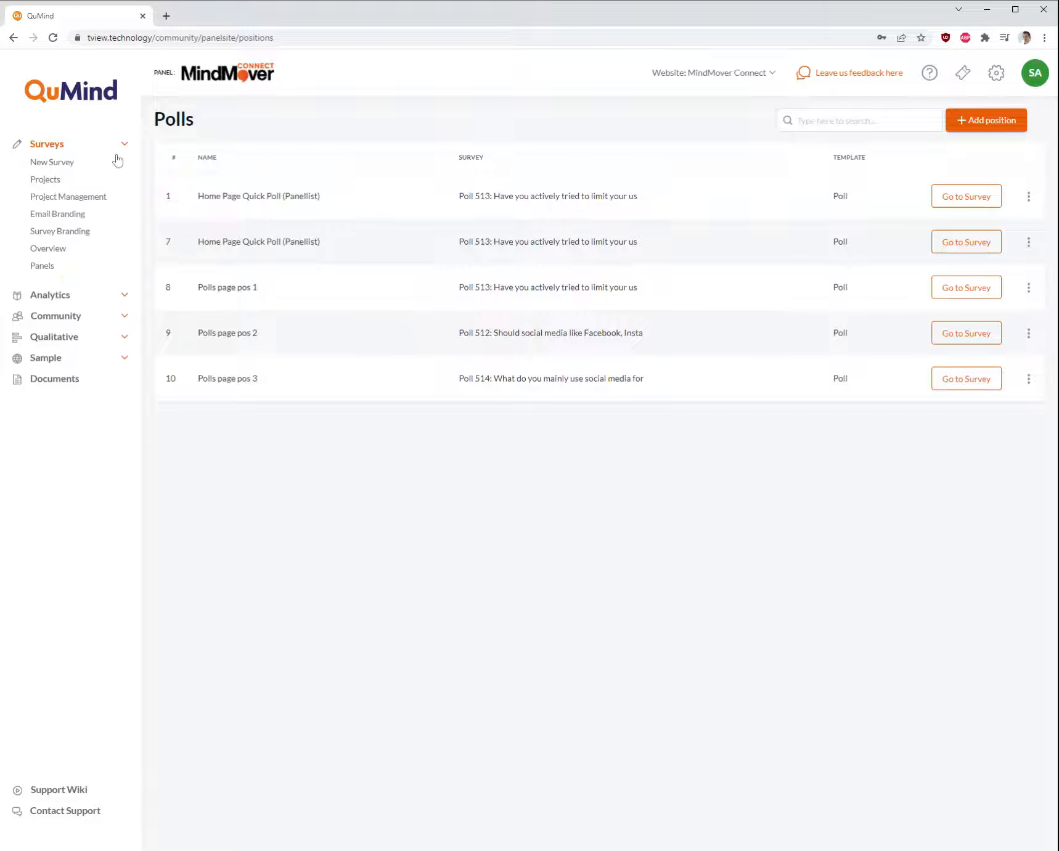
click(51, 184)
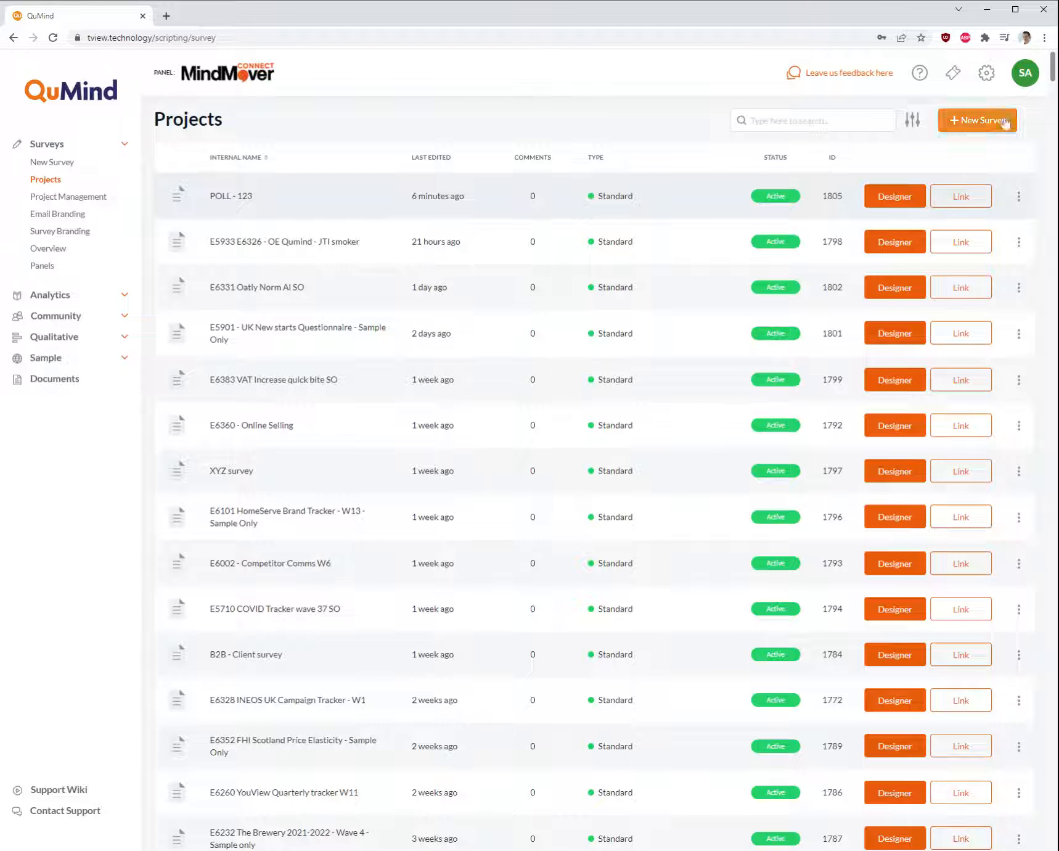
click(914, 124)
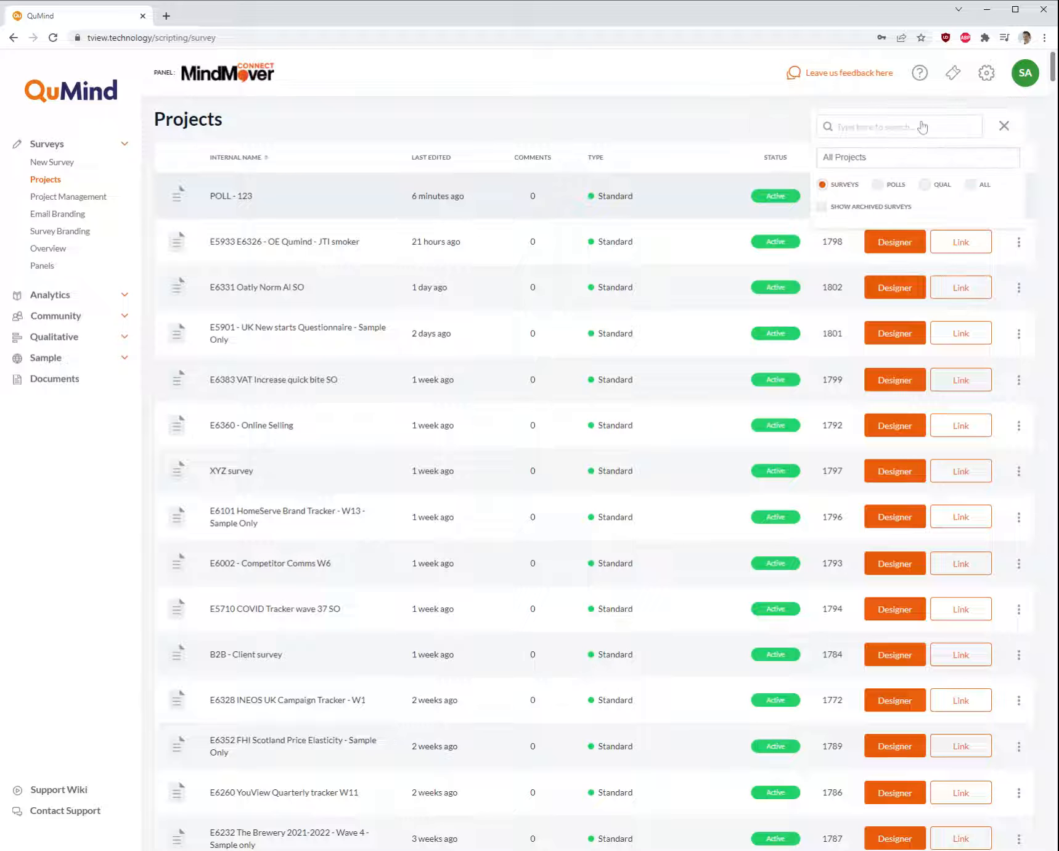
click(879, 184)
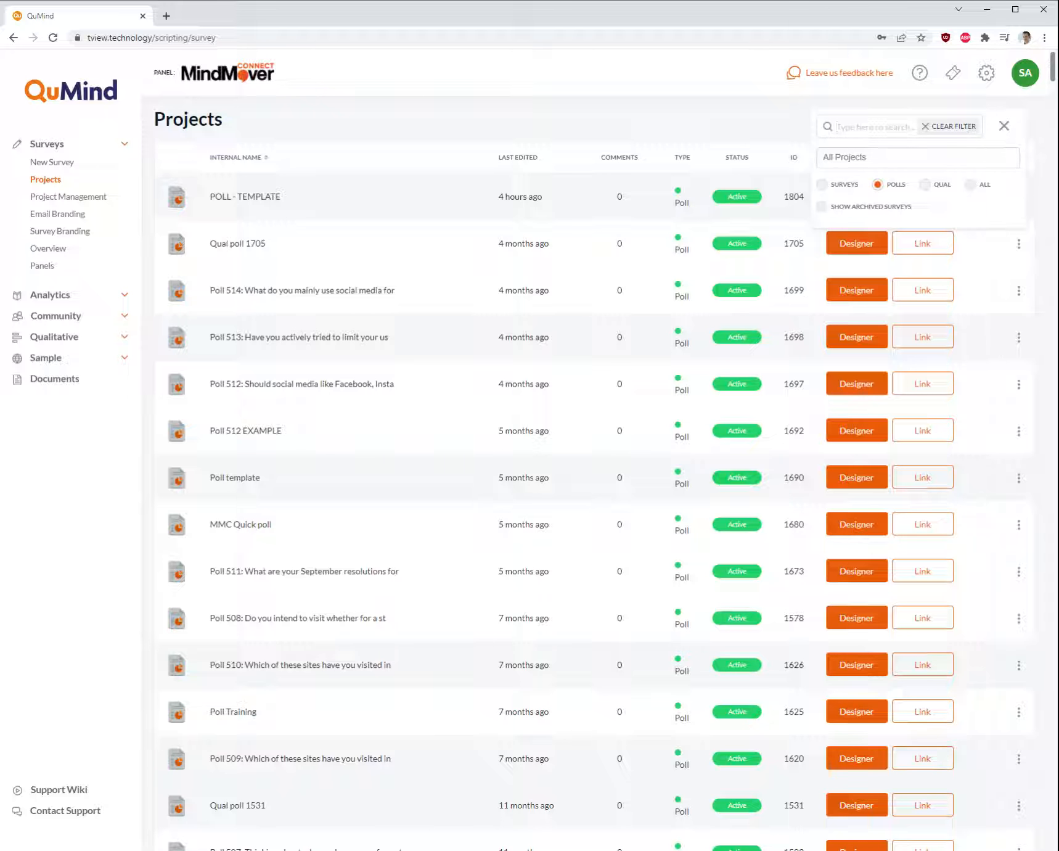
text(template)
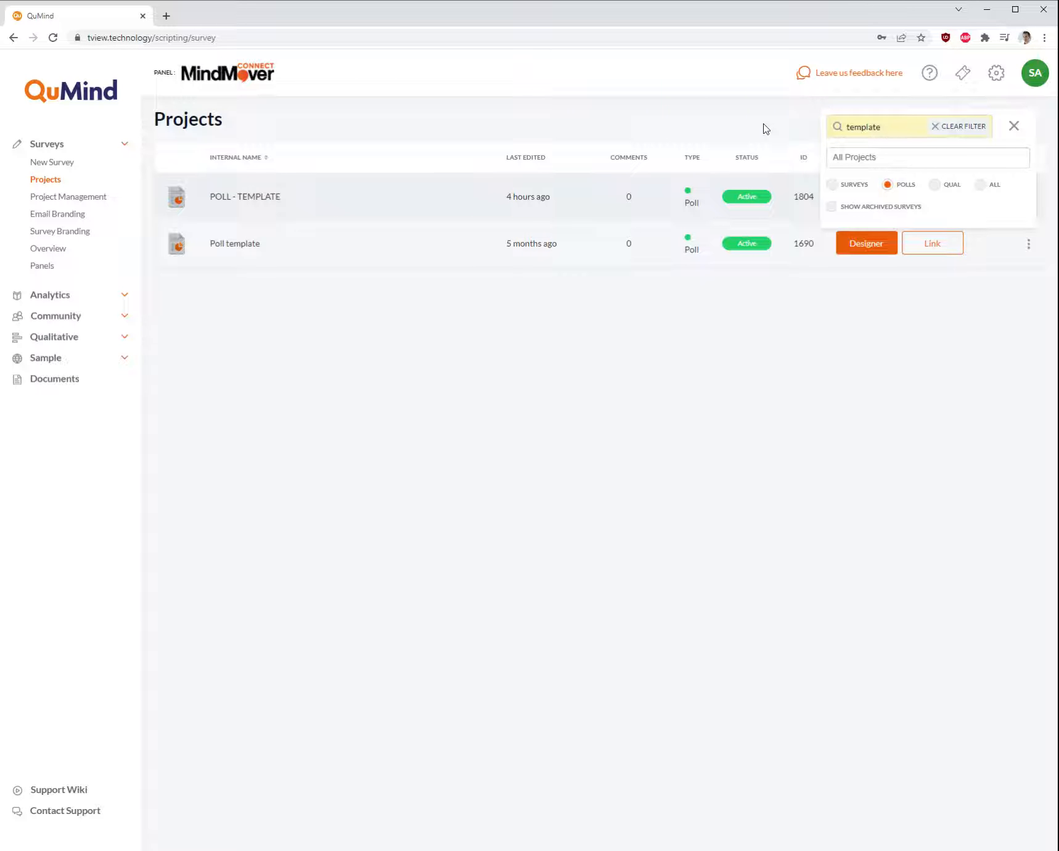
click(1015, 126)
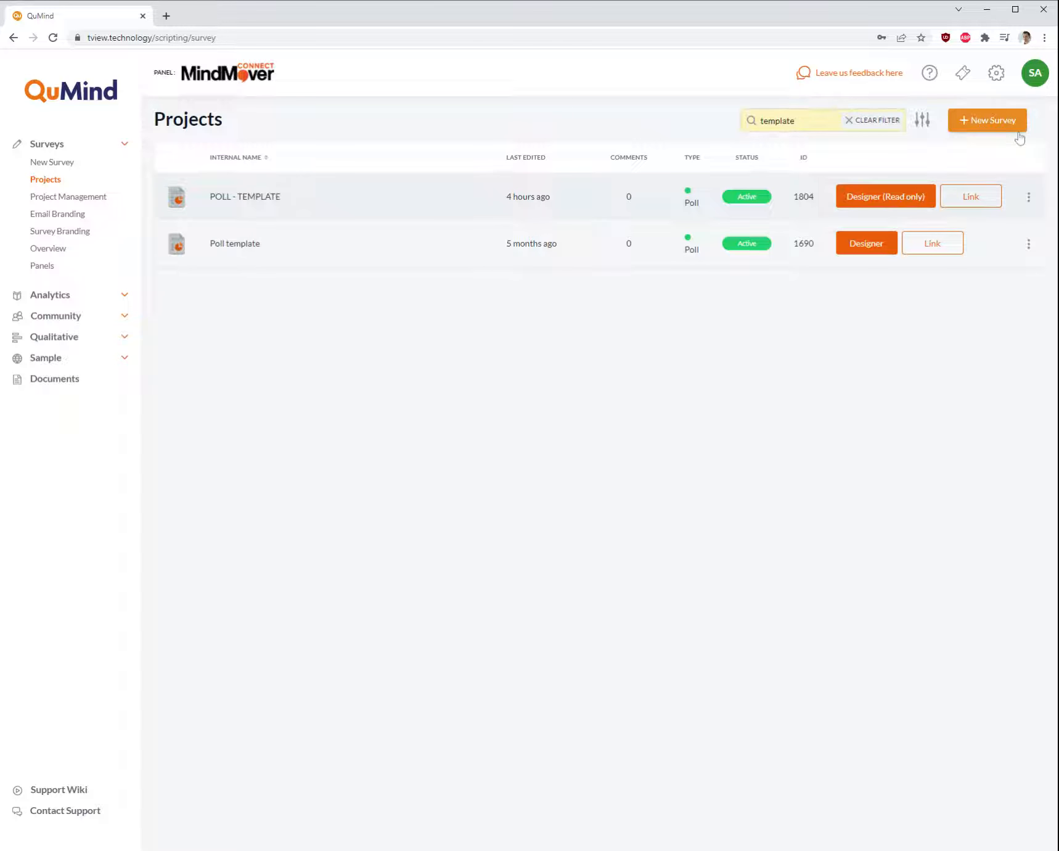
Step: Duplicate the POLL - TEMPLATE poll into the MMC Quick poll project and reload the projects list
click(1028, 201)
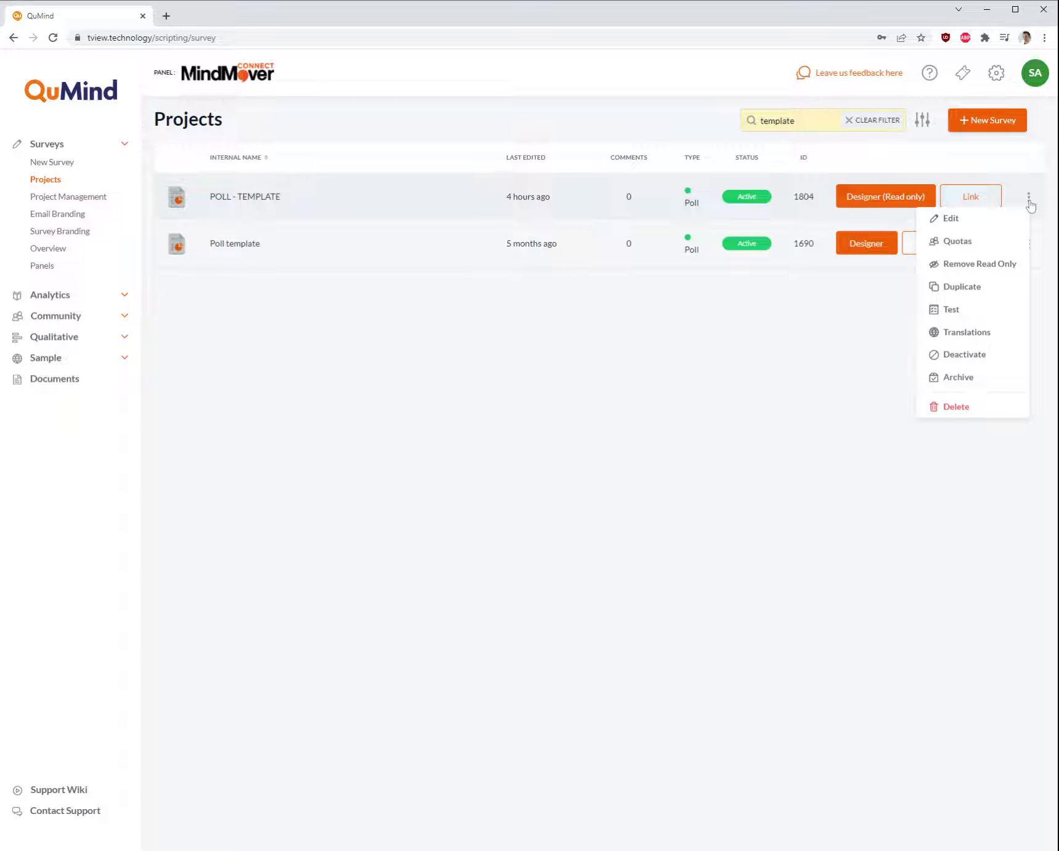
click(973, 292)
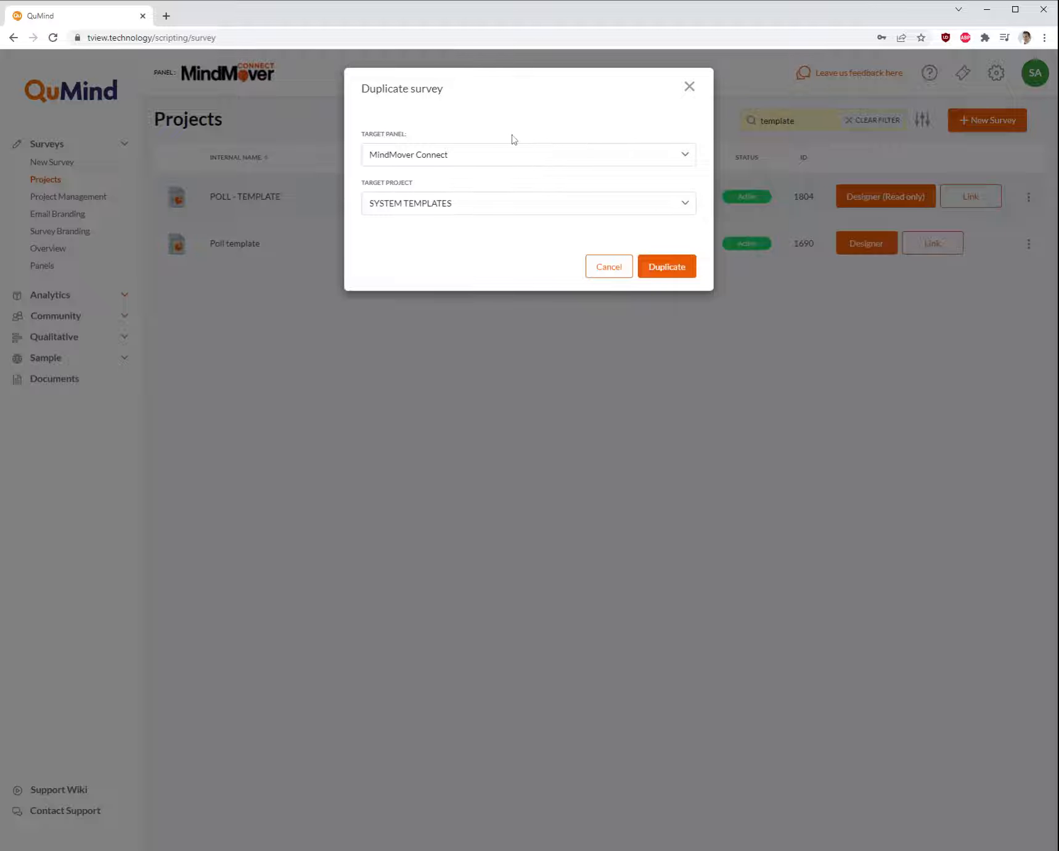
click(495, 209)
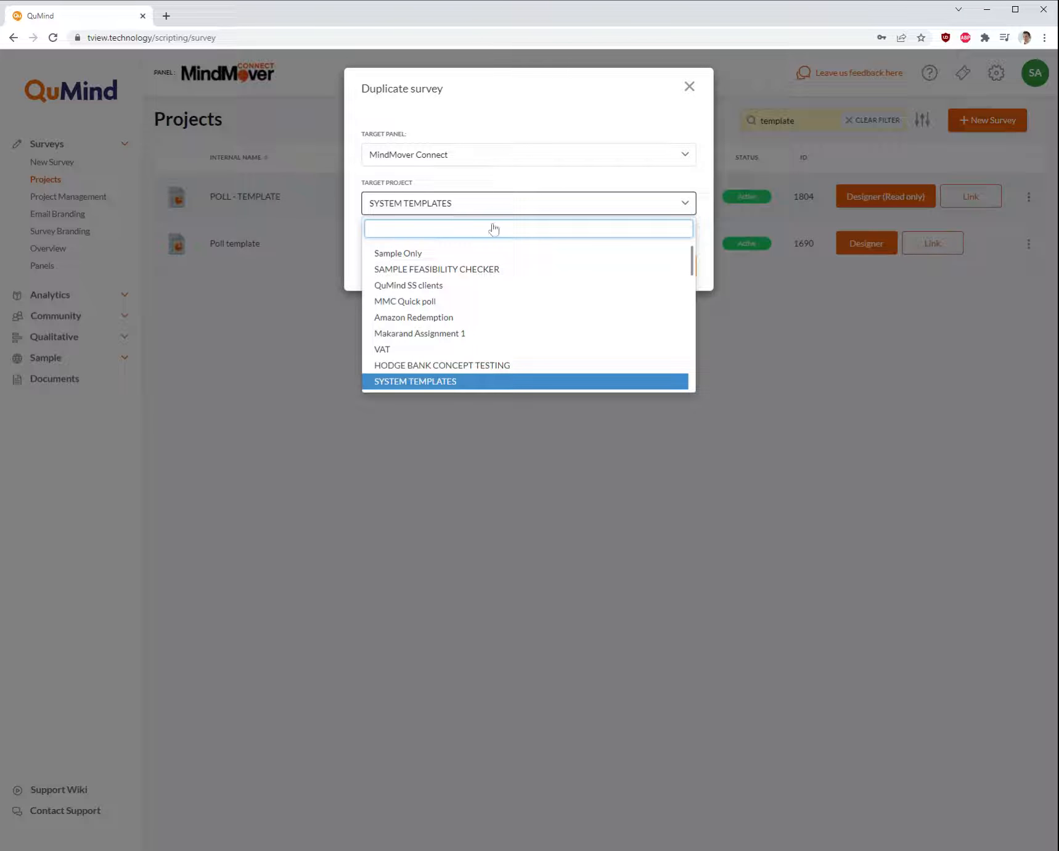
click(487, 303)
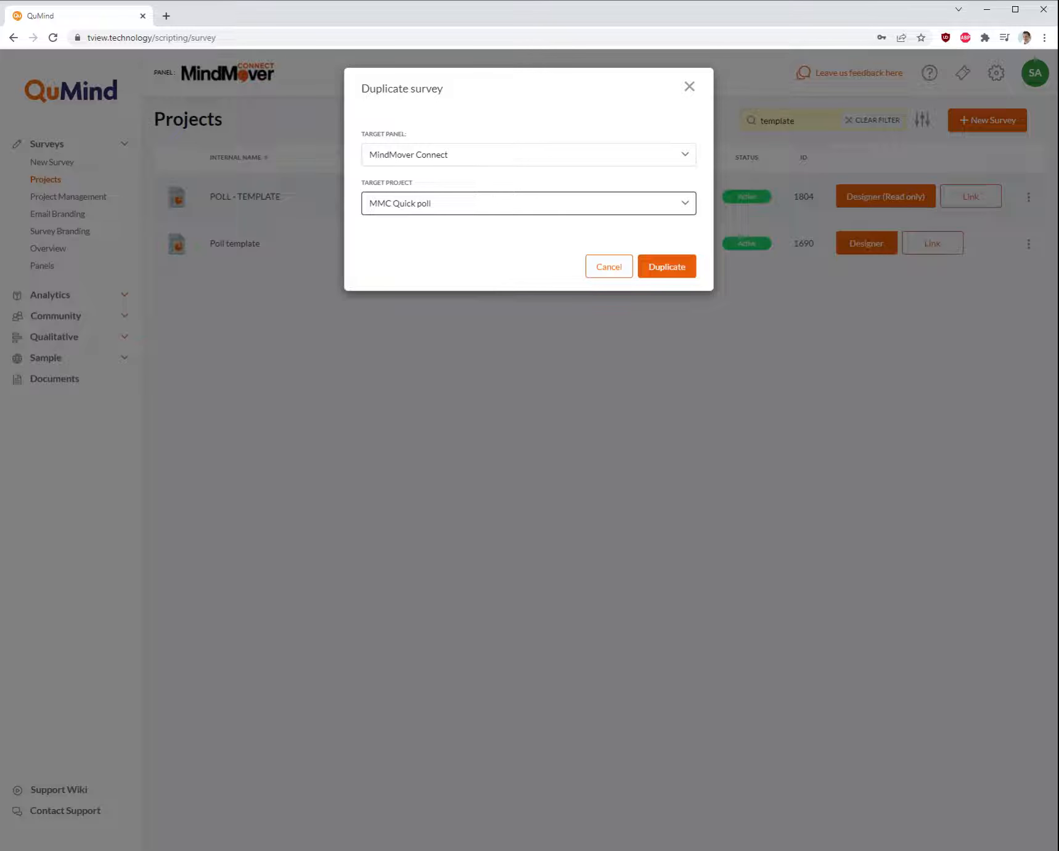
click(672, 268)
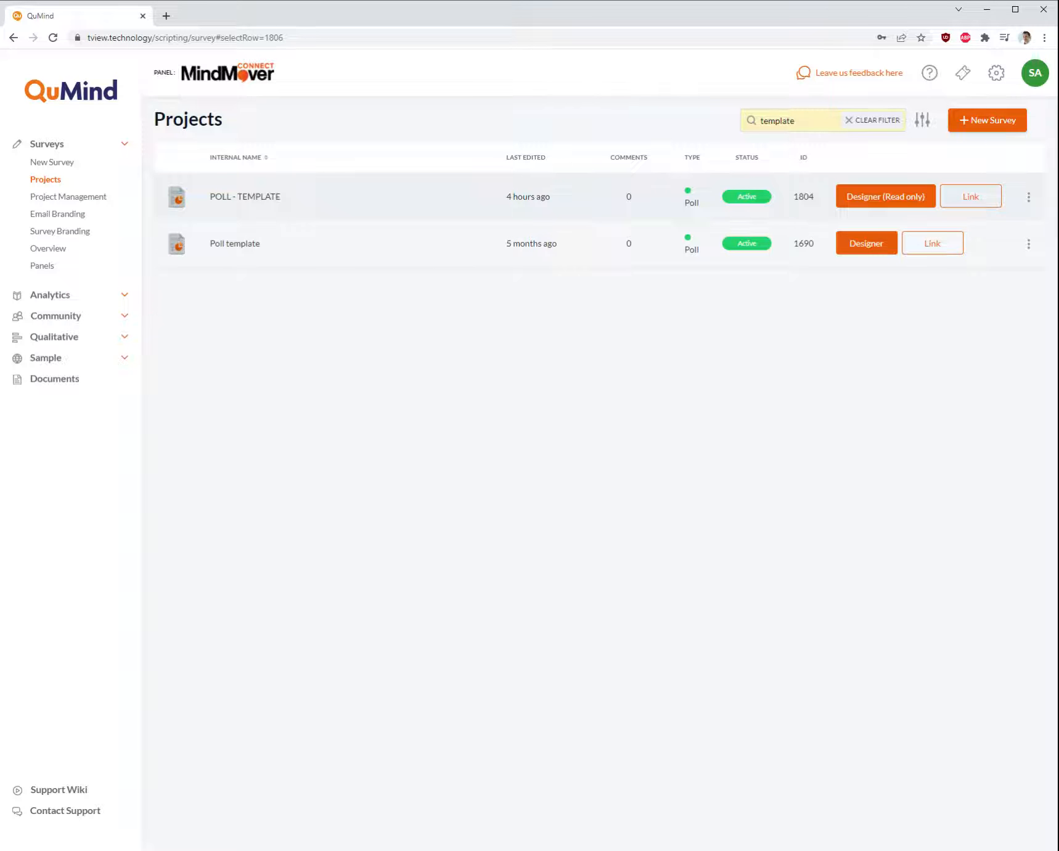
click(53, 37)
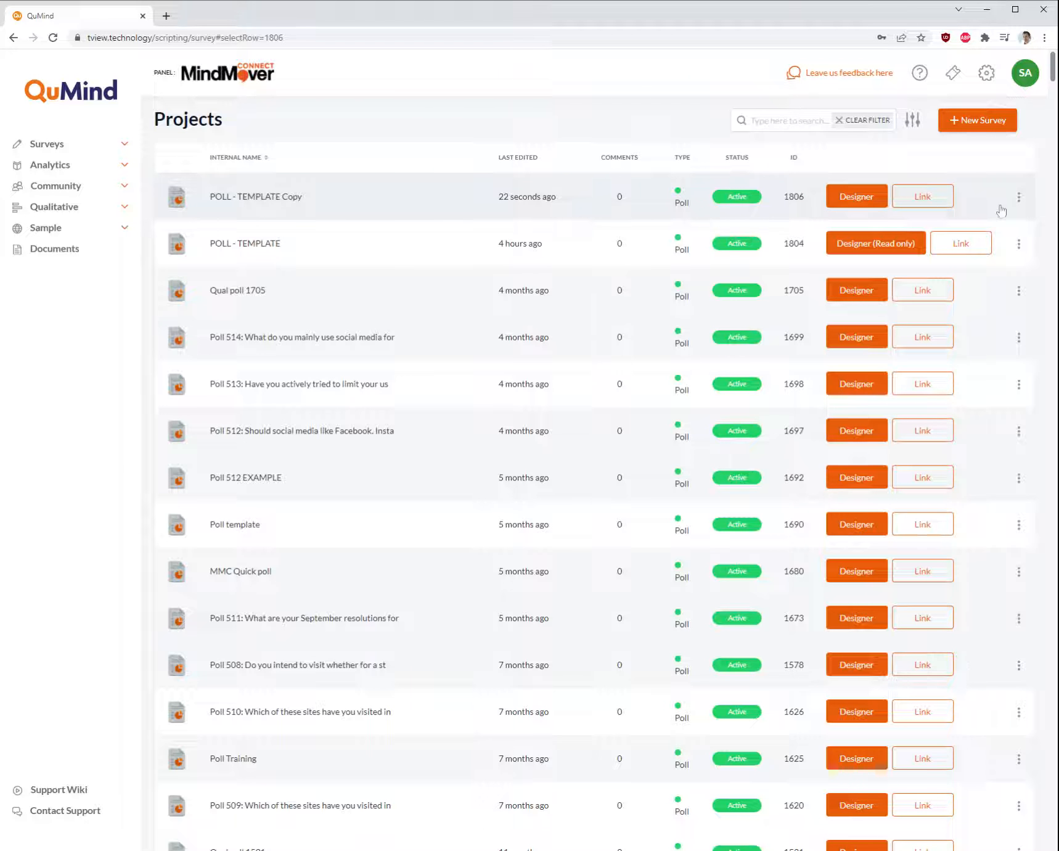
Step: Open the copied poll's survey settings for editing and change its internal name to "POLL 56 - cars"
click(1019, 197)
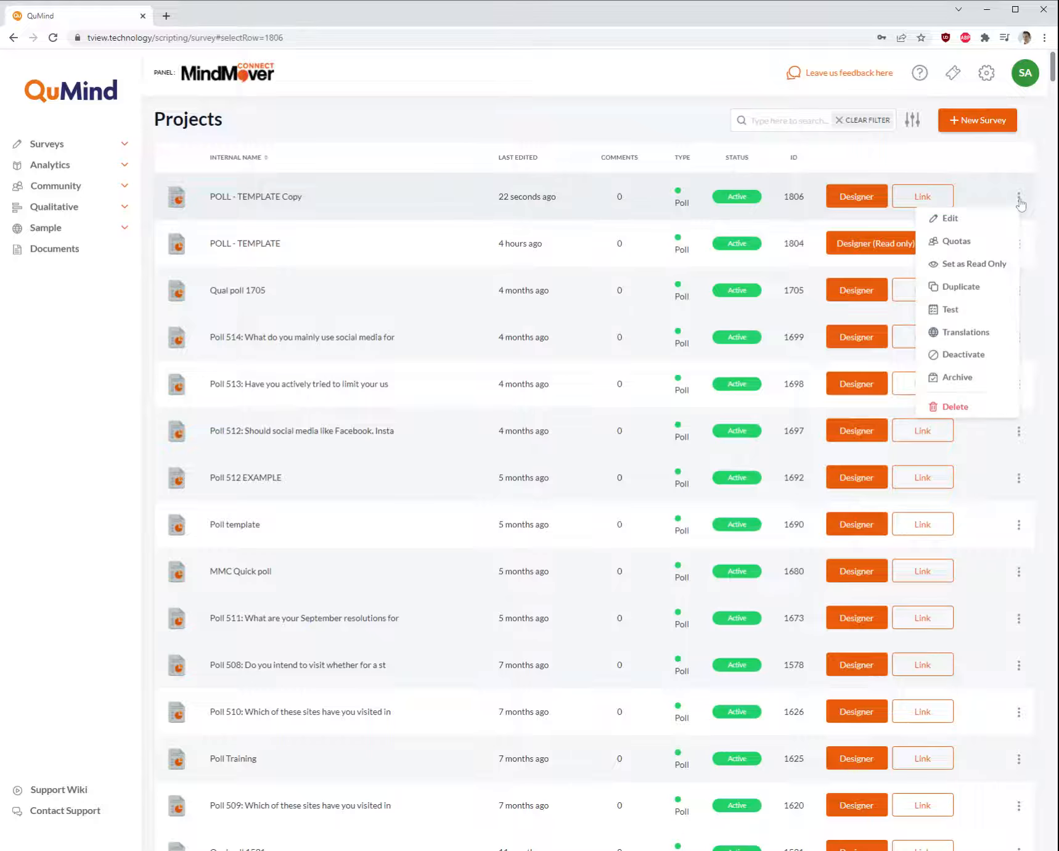
click(1008, 218)
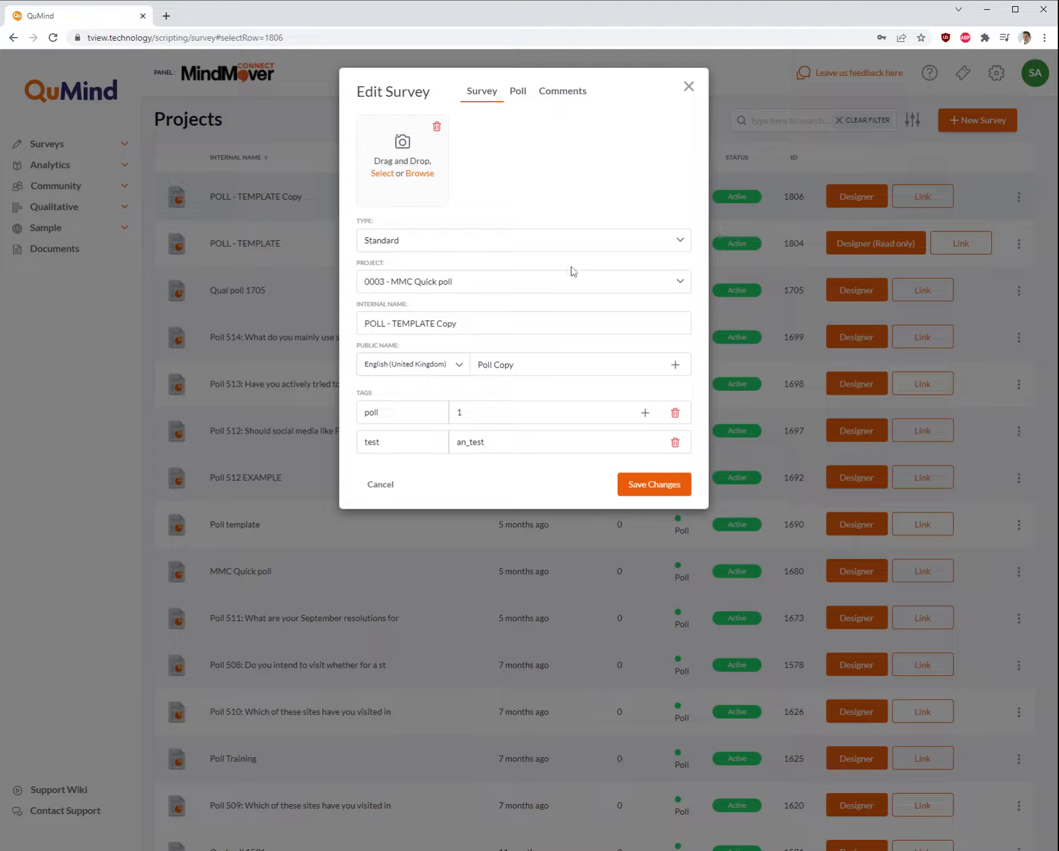
click(457, 323)
drag(457, 323, 393, 323)
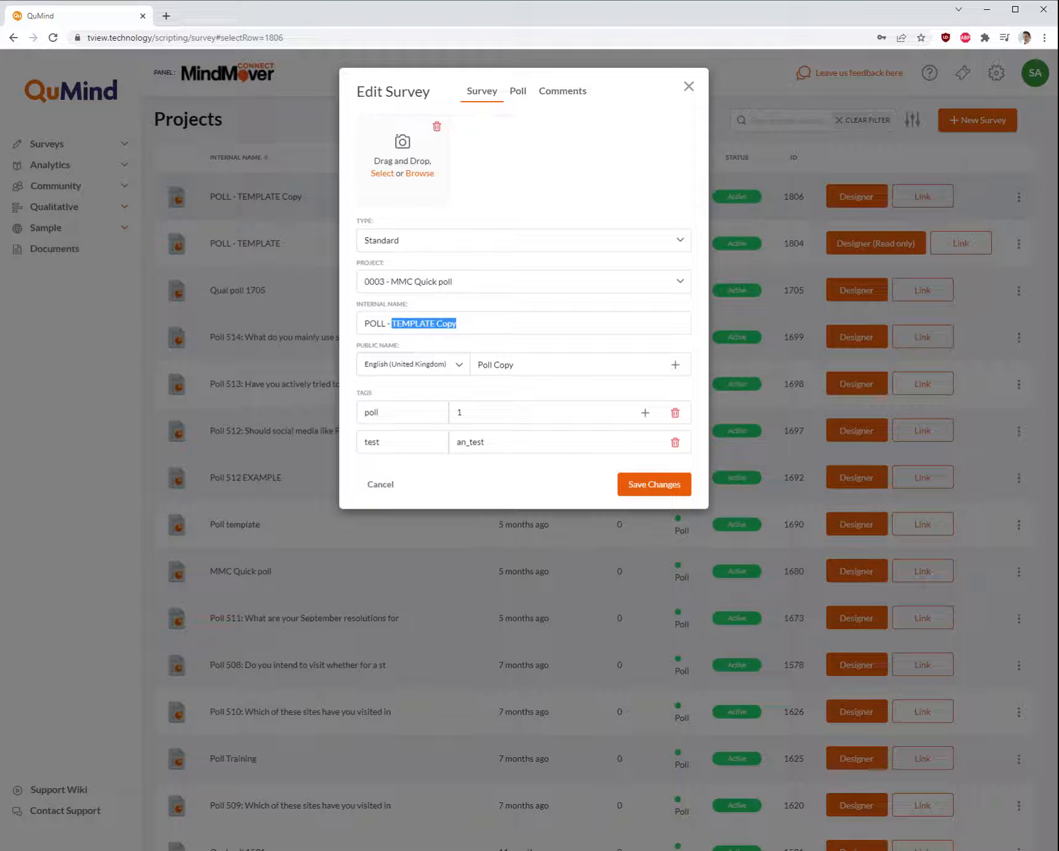
key(BackSpace)
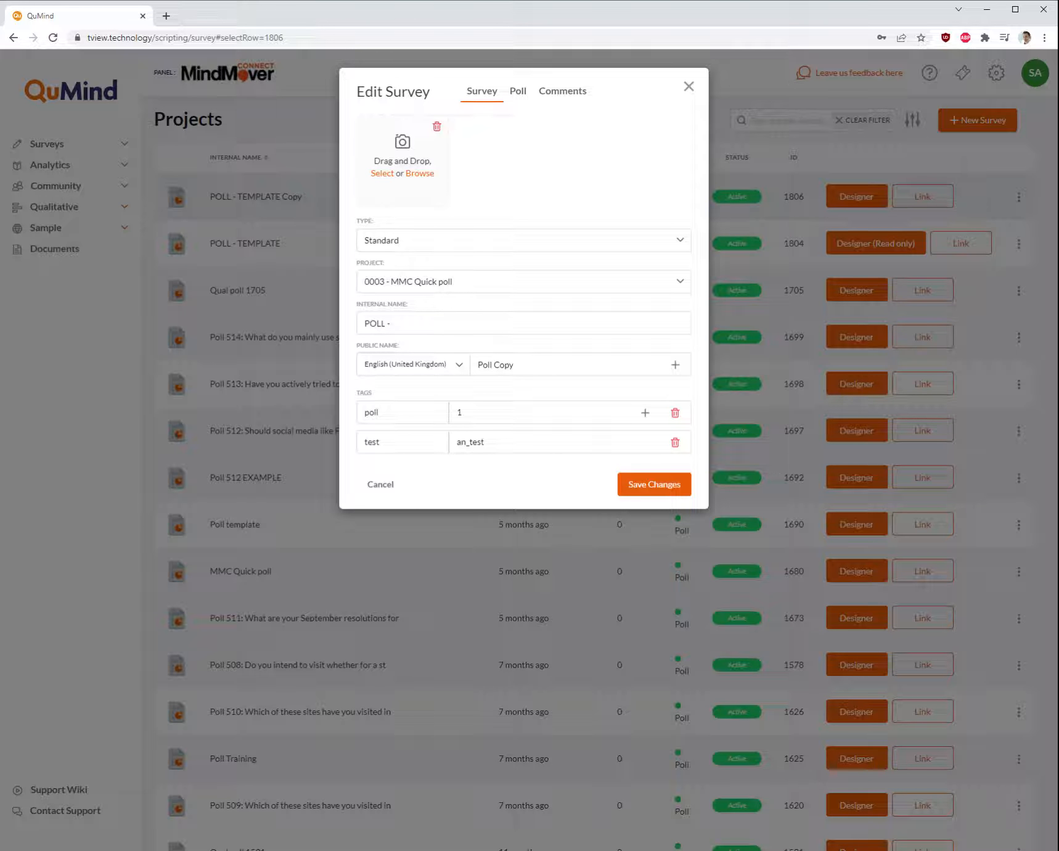
key(BackSpace)
text(56 -)
text(cars)
Step: Remove "Copy" from the poll's public name and save the survey changes
click(524, 366)
key(BackSpace)
key(BackSpace)
key(BackSpace)
key(BackSpace)
click(660, 490)
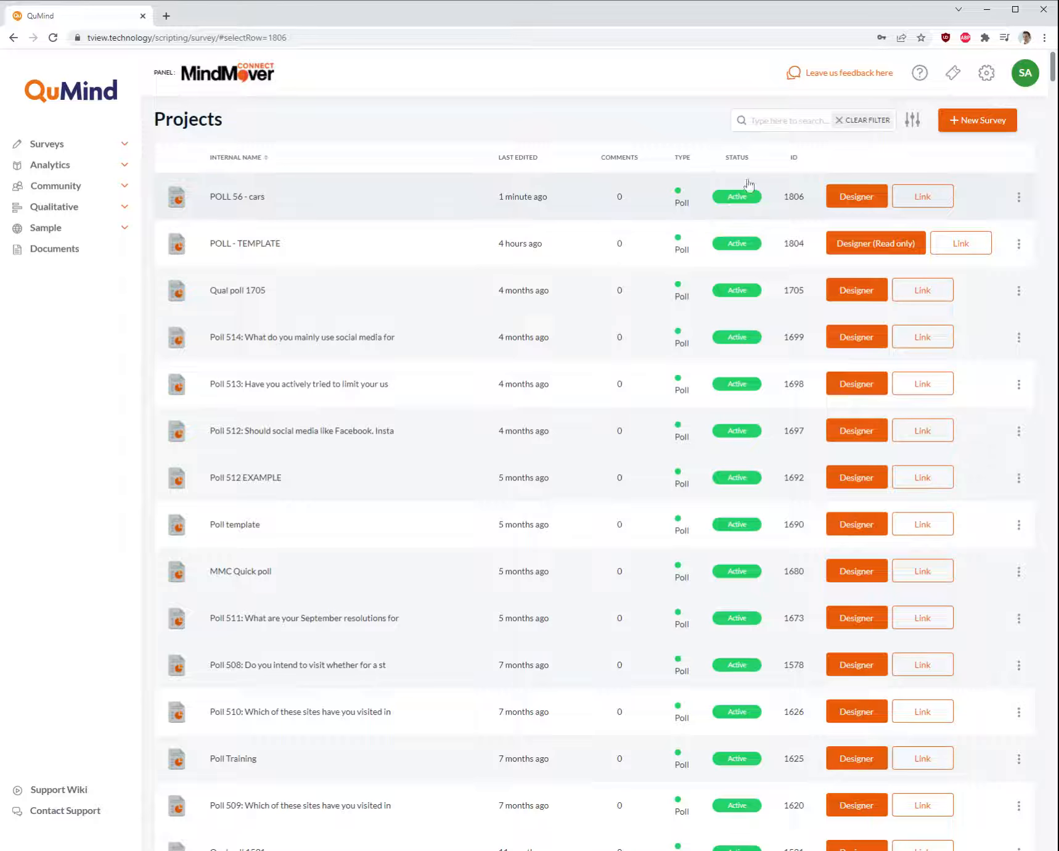
Step: Open POLL 56 - cars in the designer and replace the multi-choice question's text with "Do you own any of the below brands?"
click(857, 203)
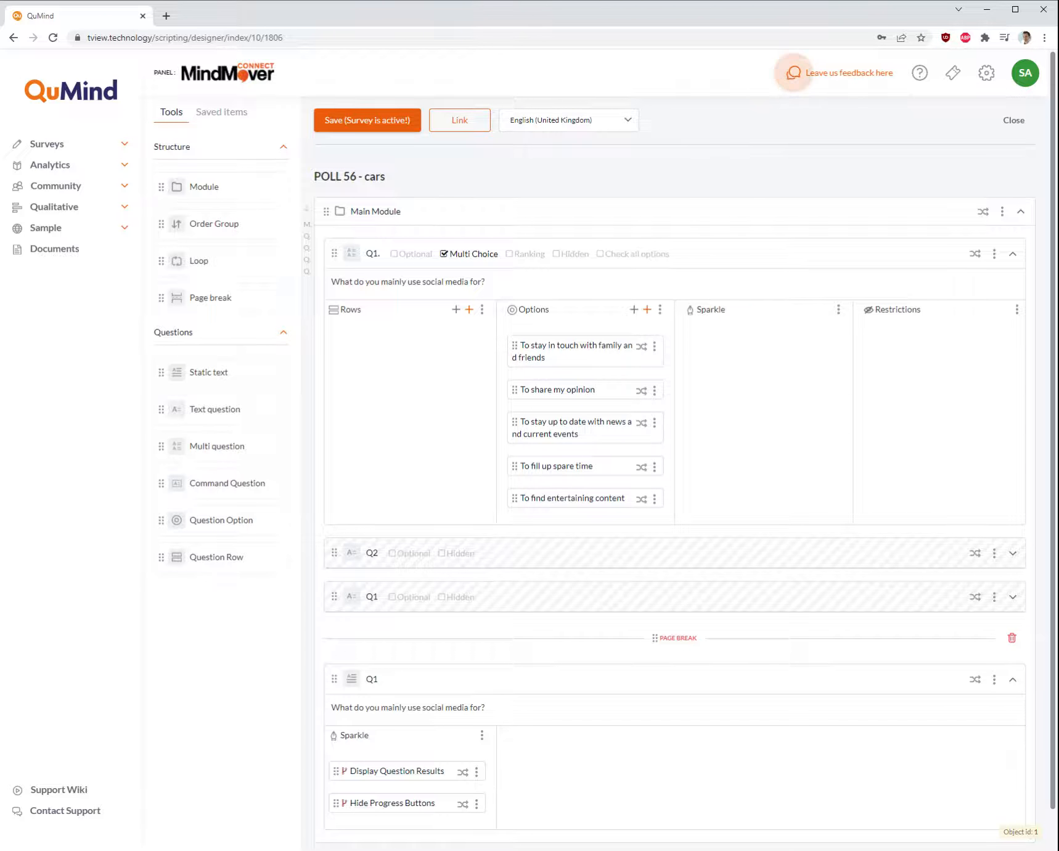
scroll(791, 357, down, 1)
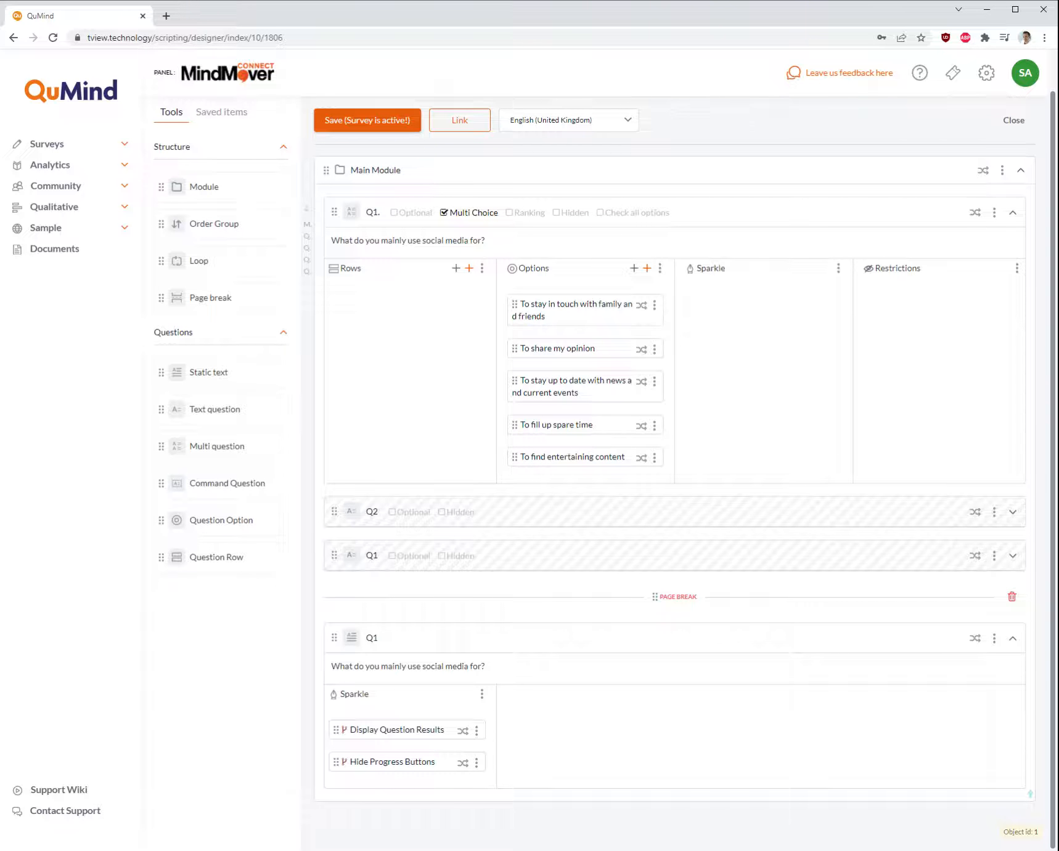
click(486, 240)
drag(486, 240, 331, 241)
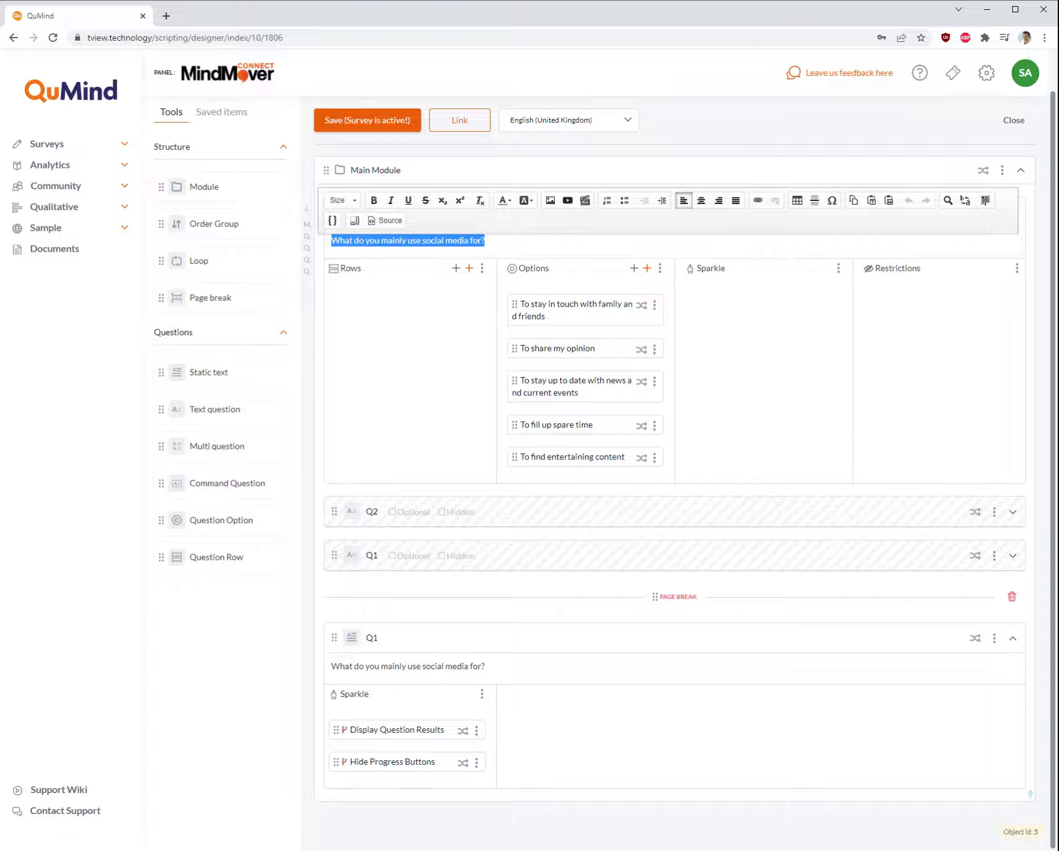
text(Do you own any of the below brands?)
click(554, 313)
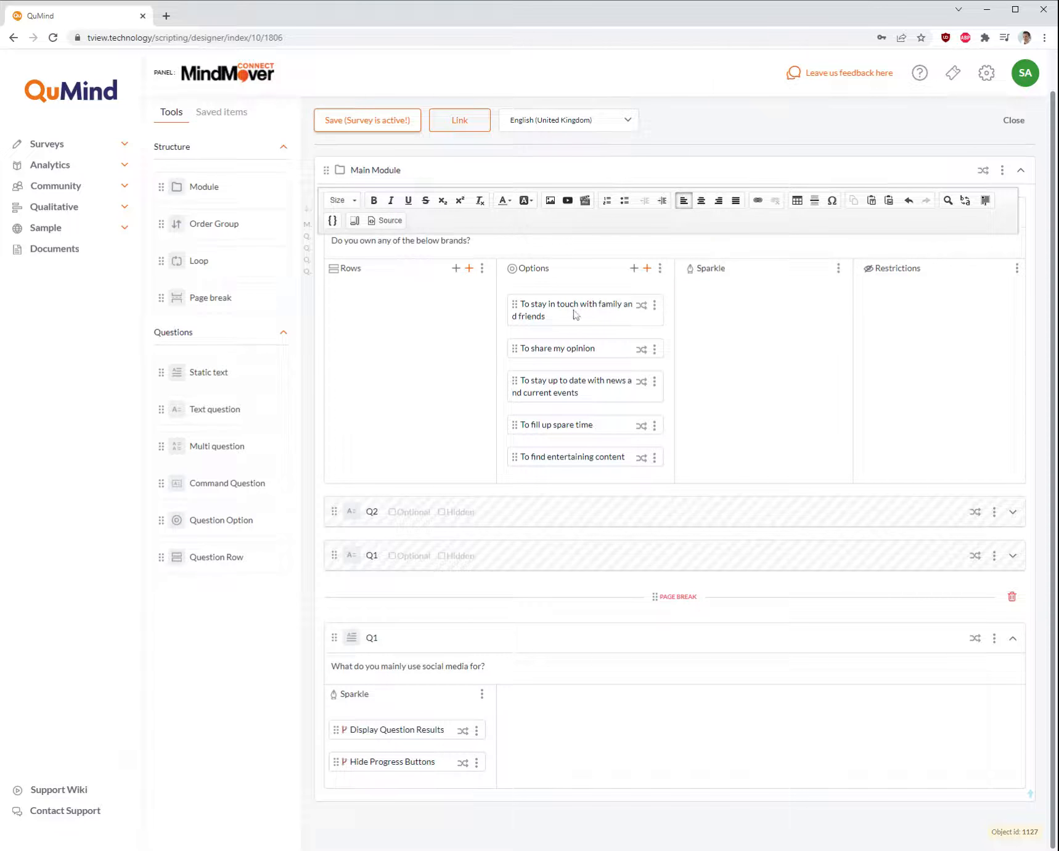
click(736, 364)
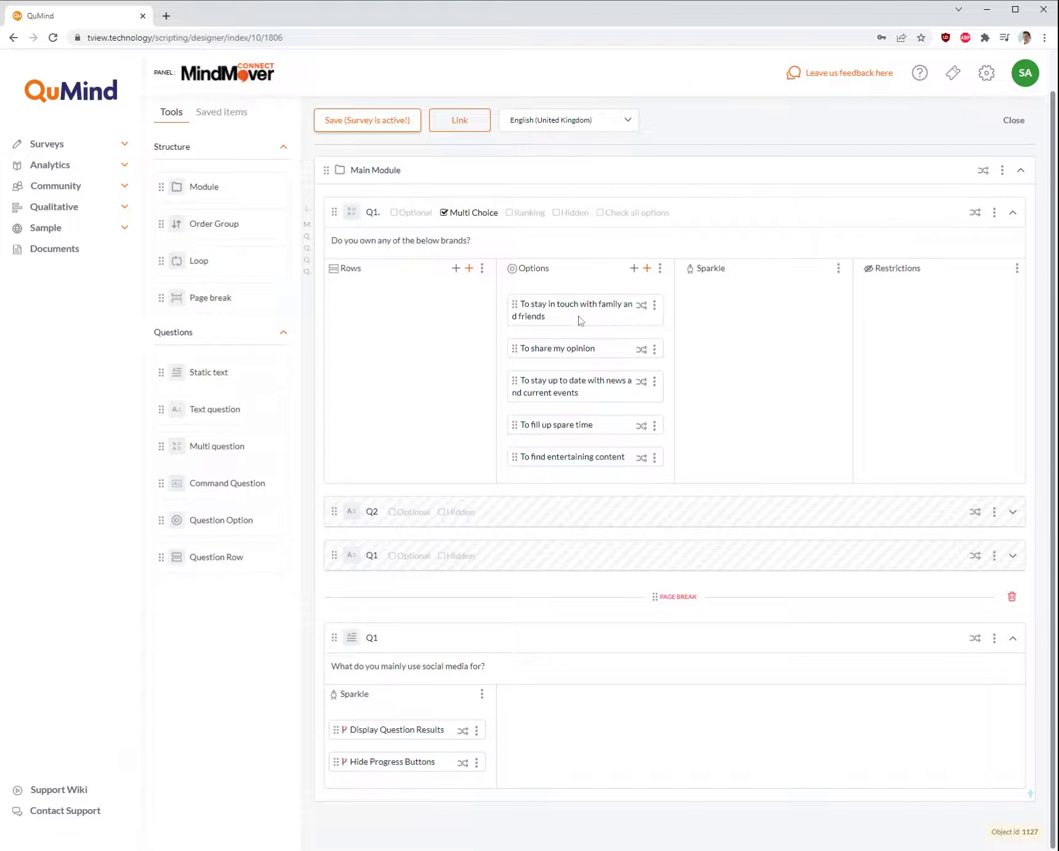
Step: Delete the answer option "To find entertaining content" from the multi-choice question
click(655, 459)
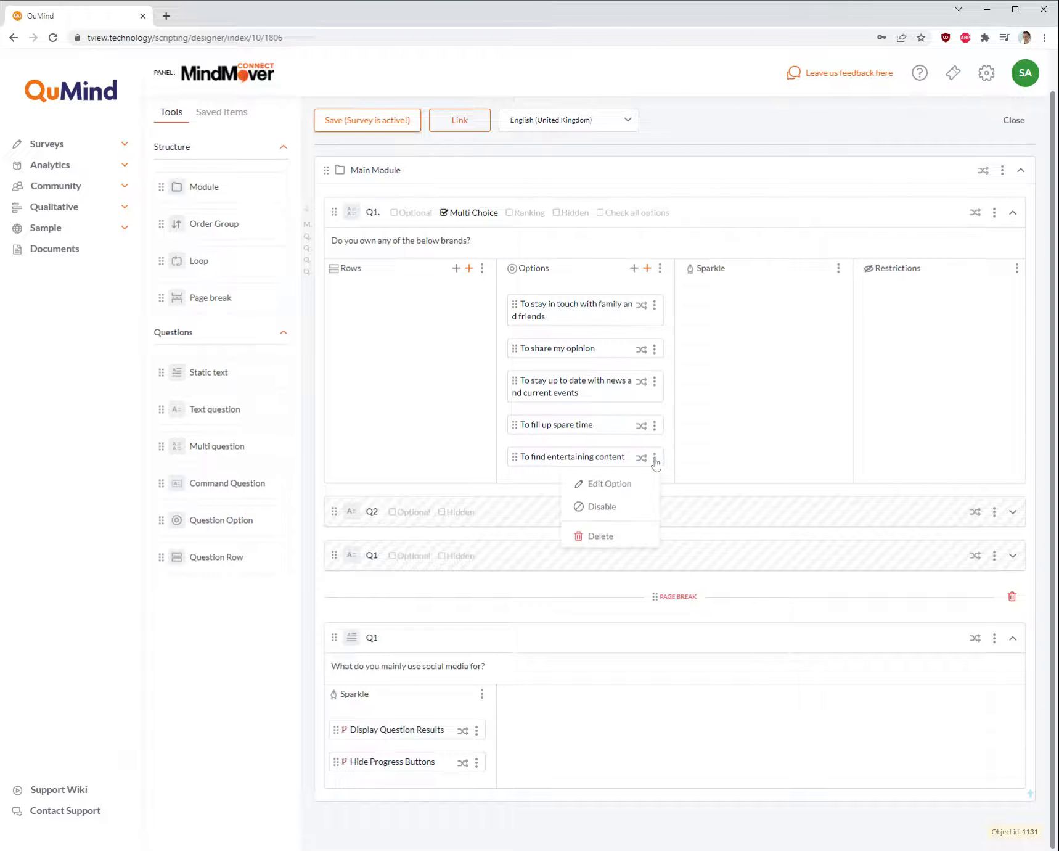
click(598, 536)
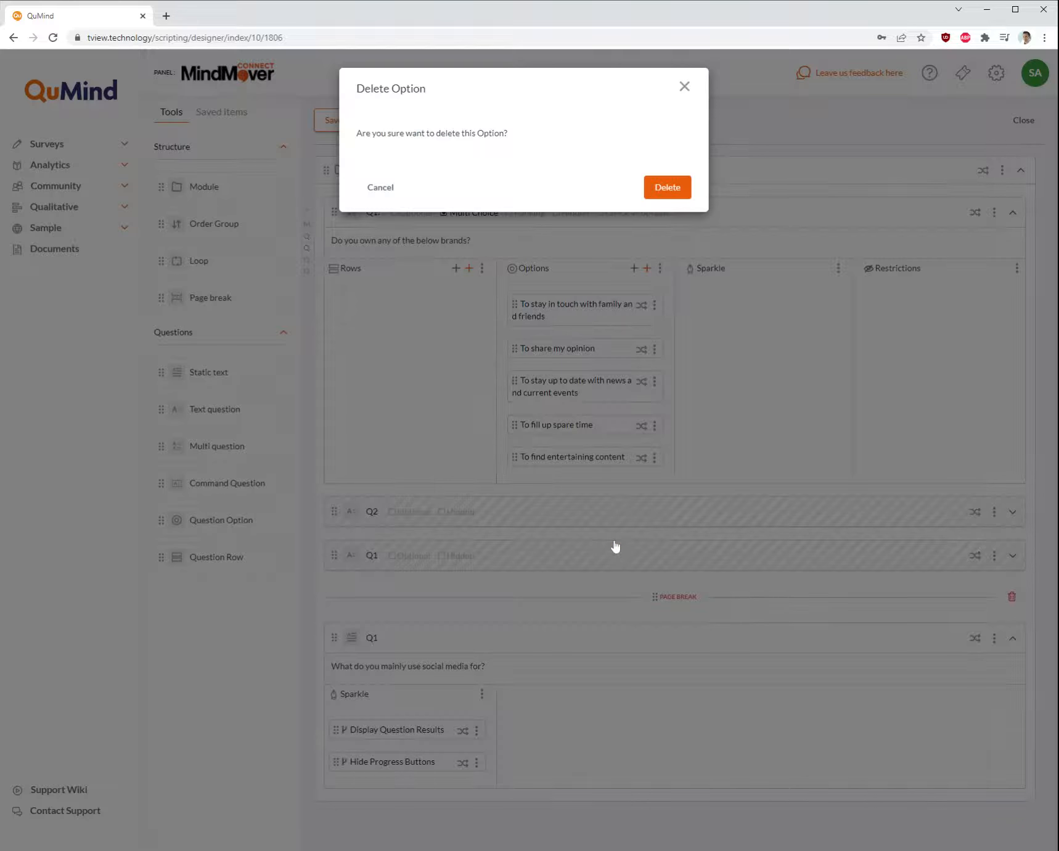
click(676, 187)
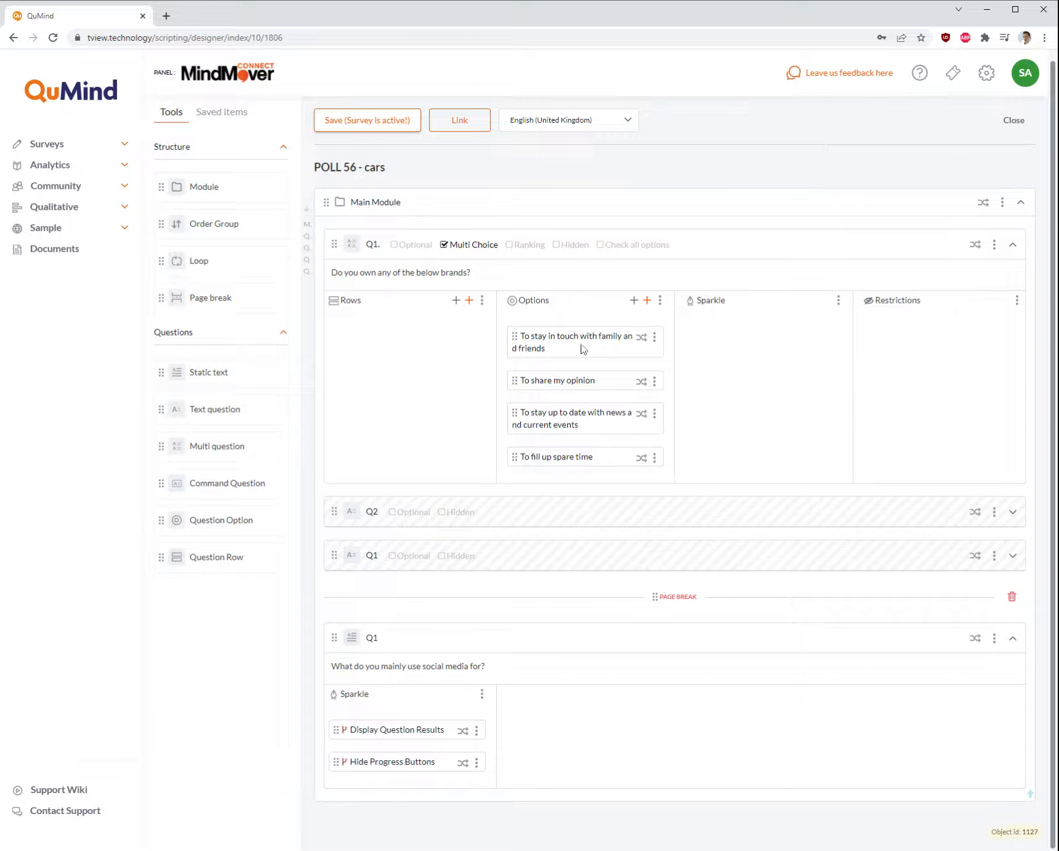
Step: Change the multi-choice question's first answer option to "BMW" and its second to "Ford"
click(556, 348)
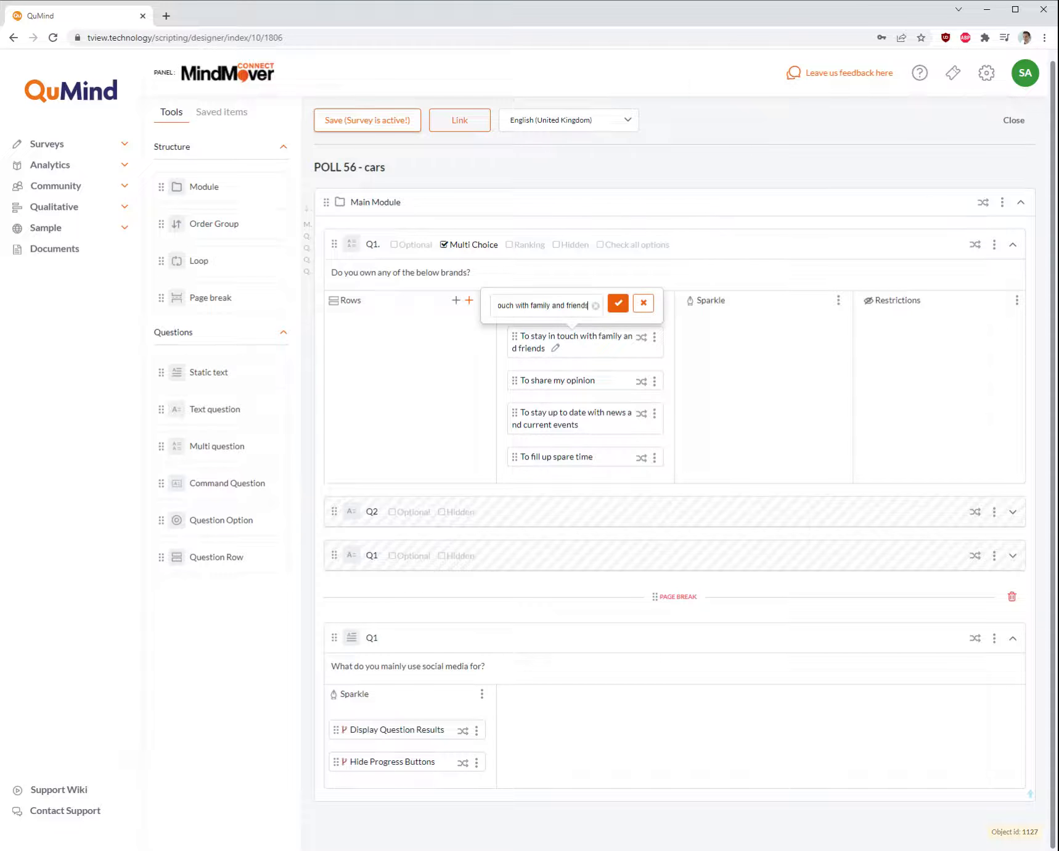
click(595, 306)
text(BMW)
click(618, 303)
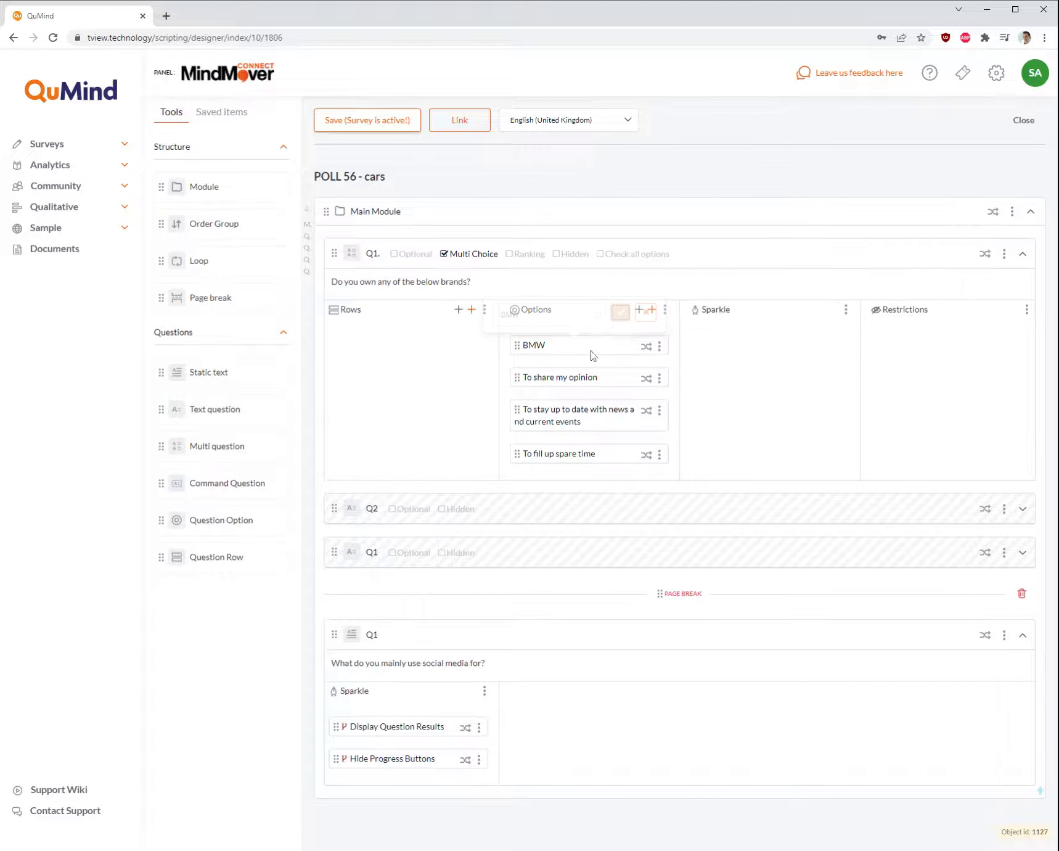
click(609, 378)
drag(562, 347, 493, 346)
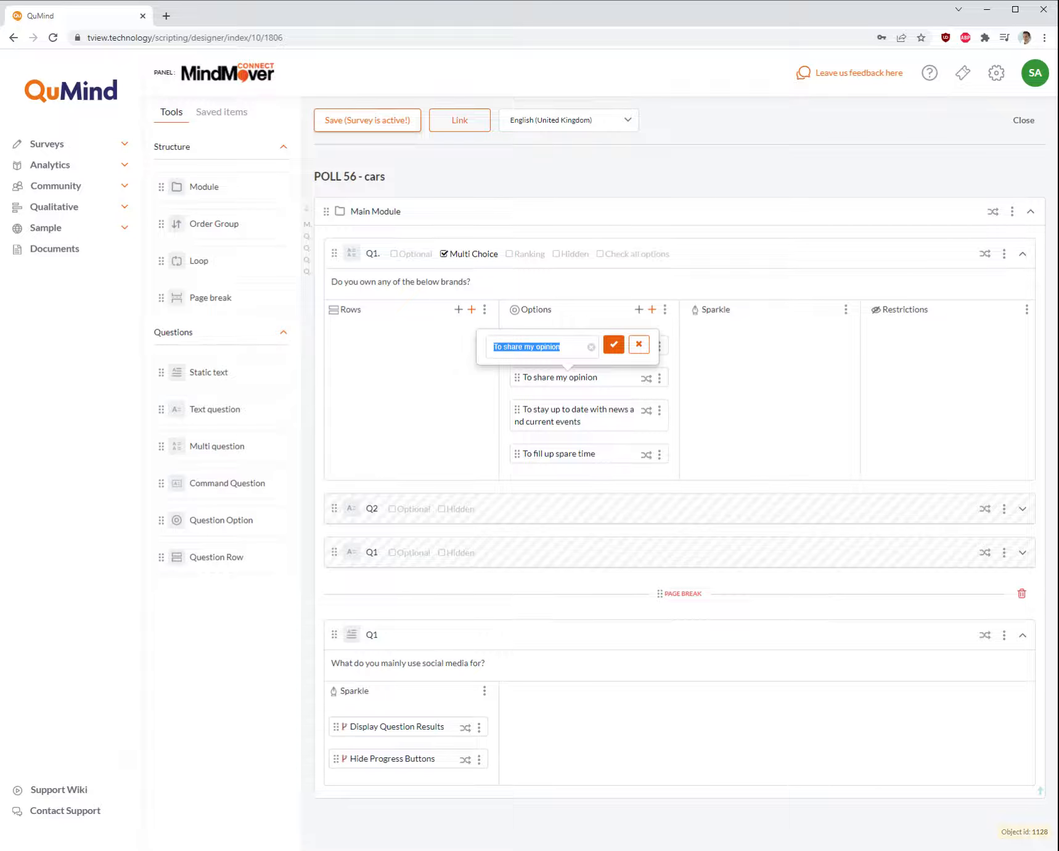
text(Ford)
click(614, 345)
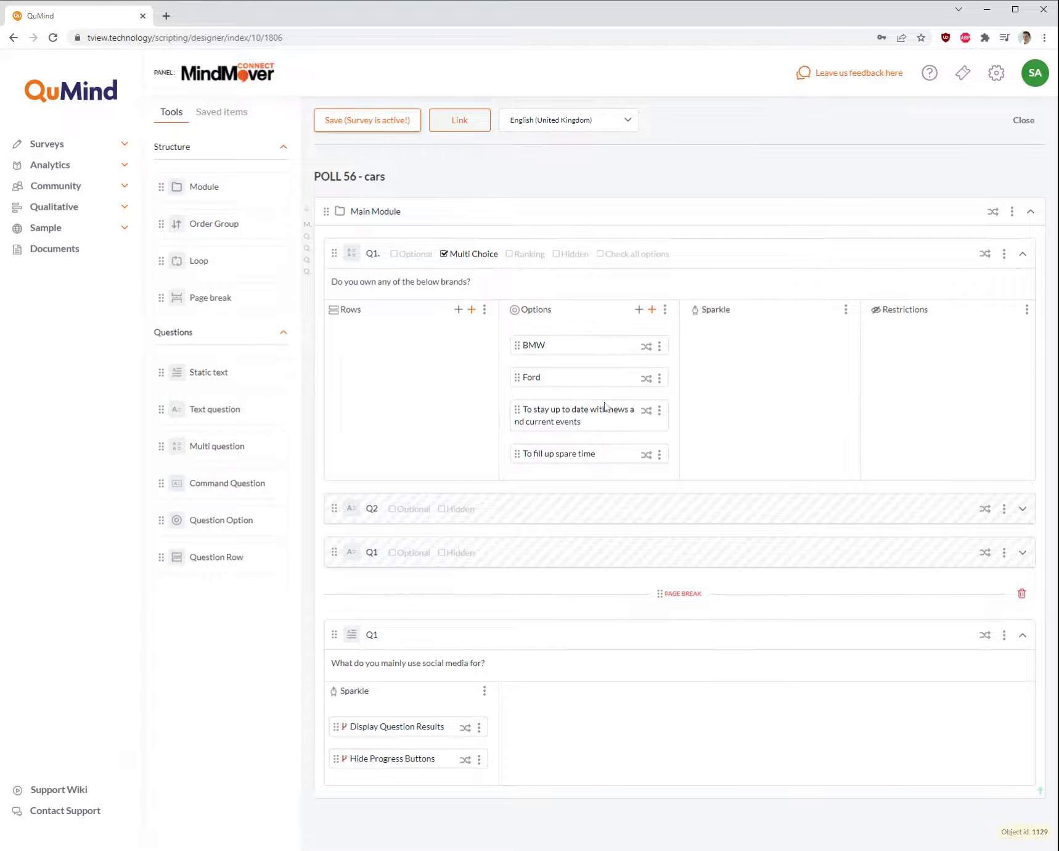
Step: Change the multi-choice question's third answer option to "Audi" and its fourth to "None of the above"
click(590, 421)
click(598, 379)
text(Audi)
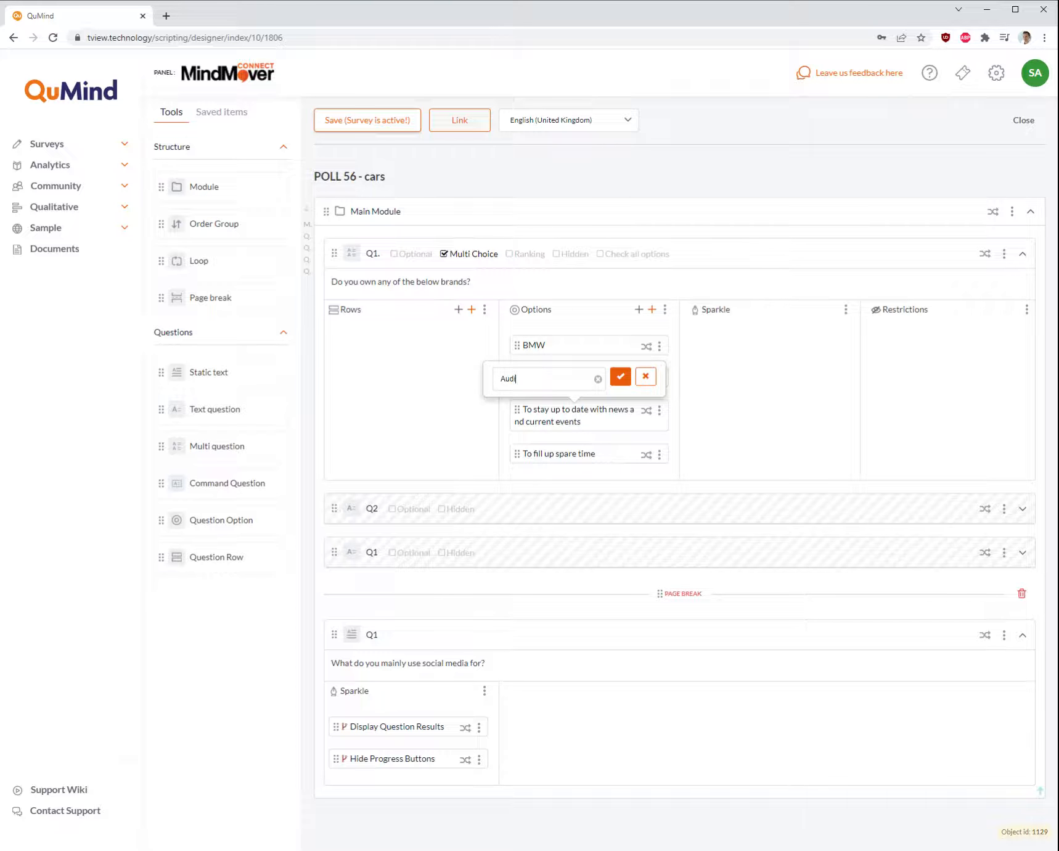
click(621, 376)
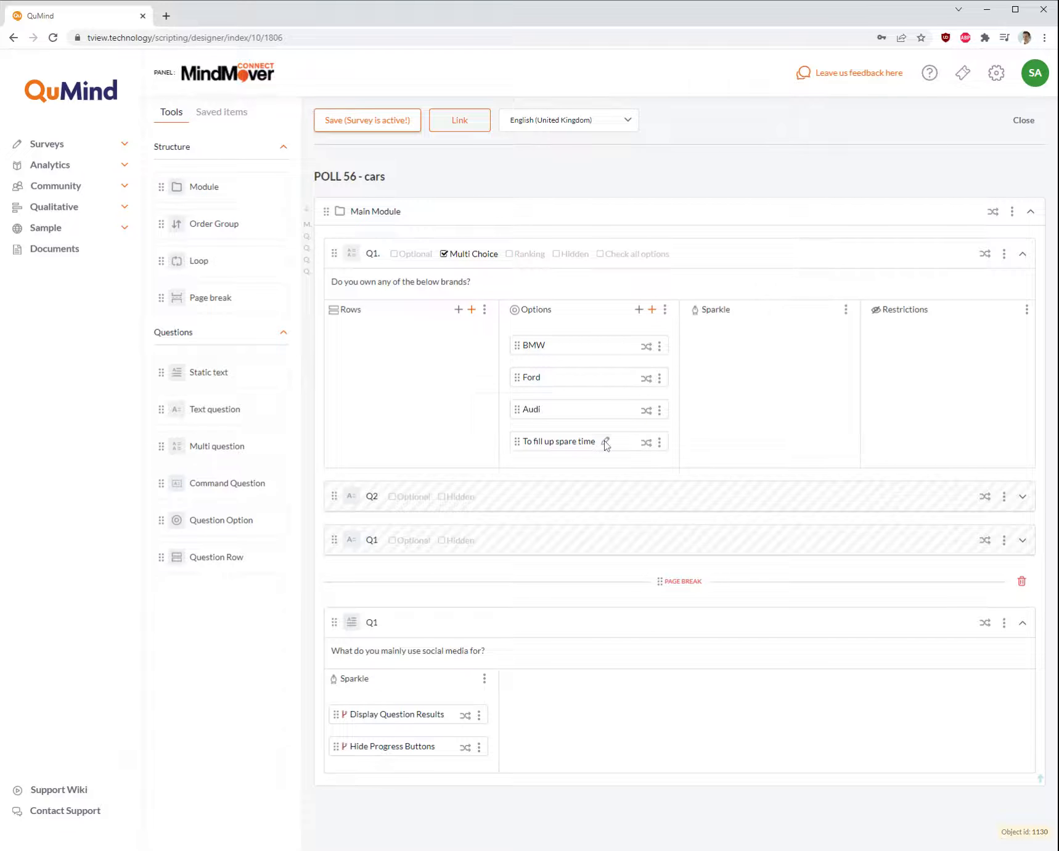
click(607, 441)
drag(557, 411, 480, 412)
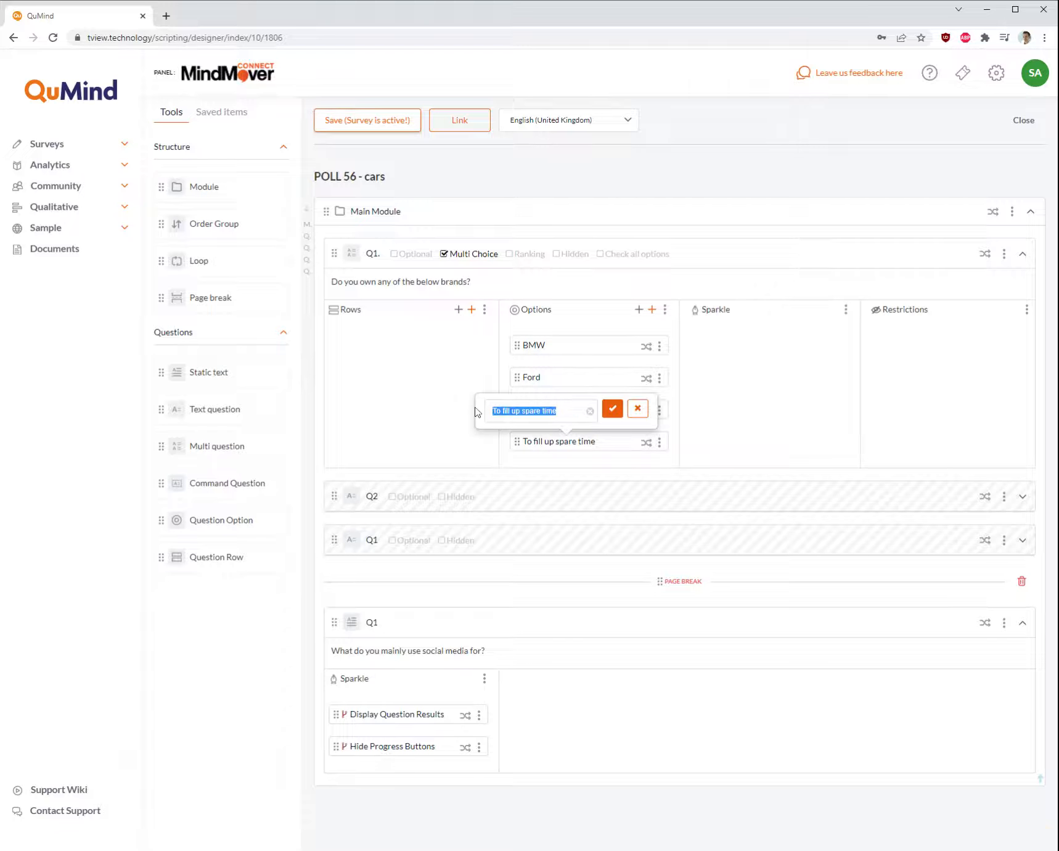
text(None of the above)
click(612, 408)
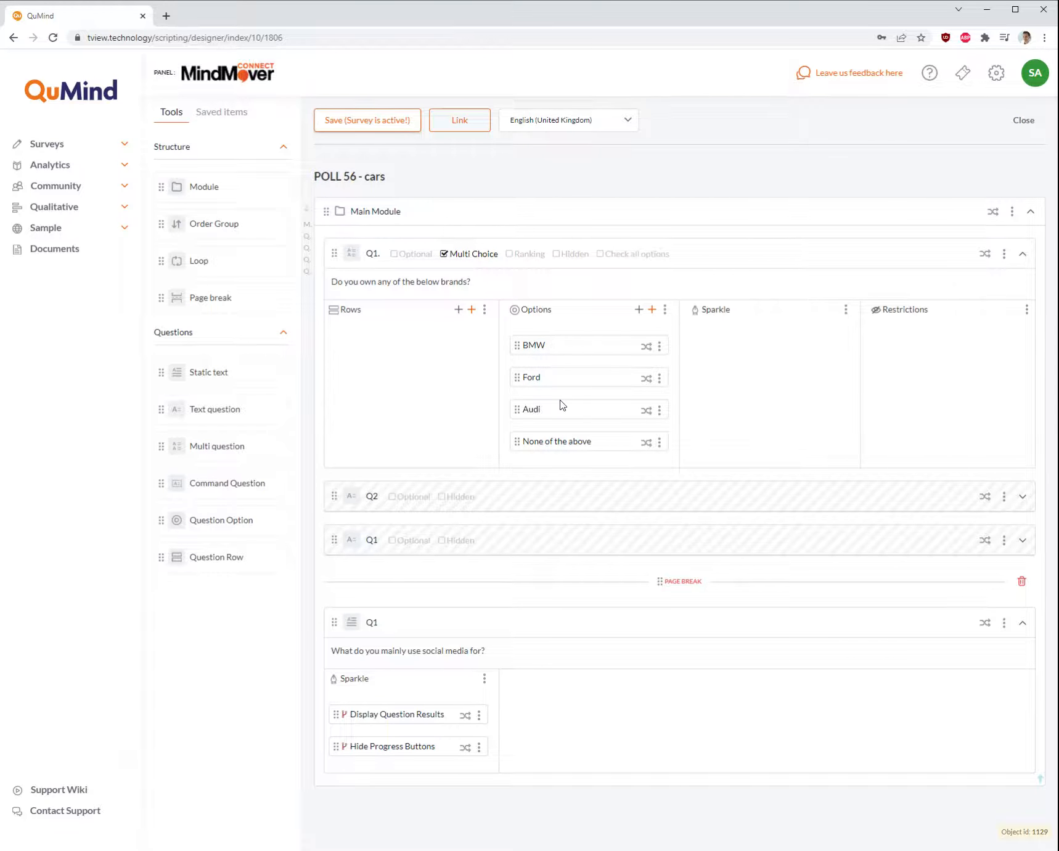
Step: Replace the static text after the page break with a copy of the multi-choice question's text, "Do you own any of the below brands?"
click(464, 282)
drag(472, 282, 331, 282)
key(ctrl+c)
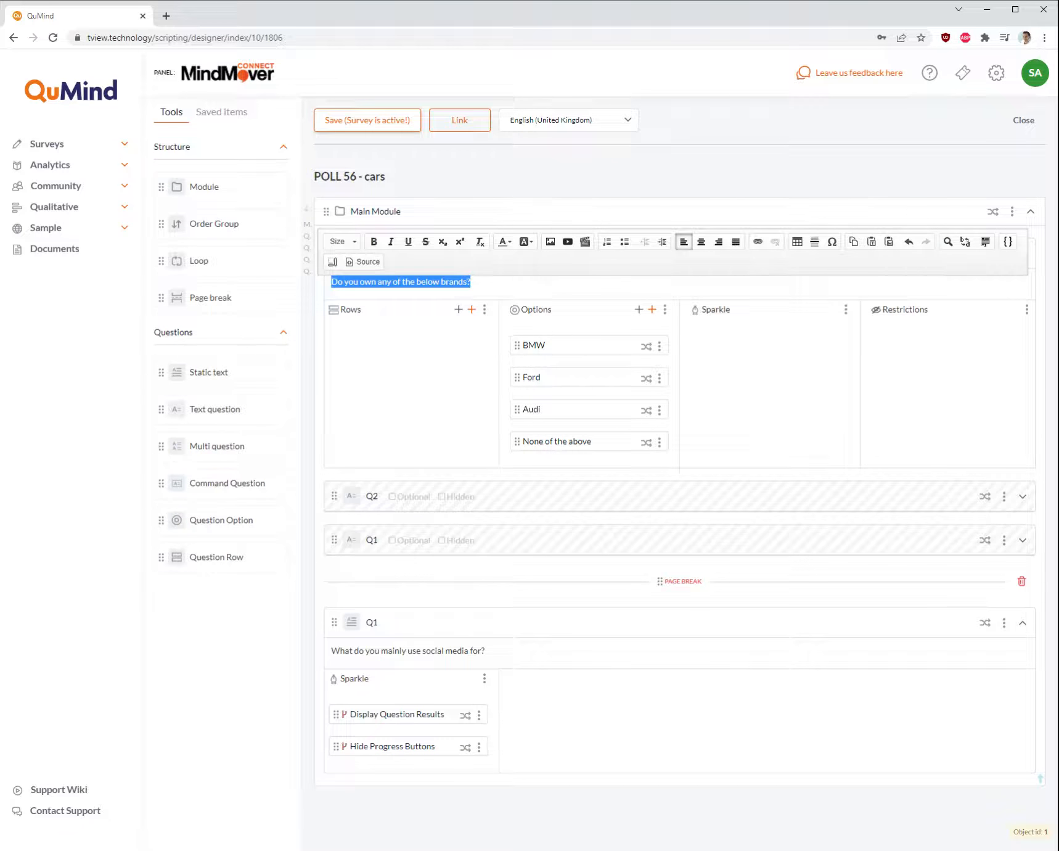
right_click(356, 284)
click(388, 305)
click(485, 651)
drag(486, 651, 331, 651)
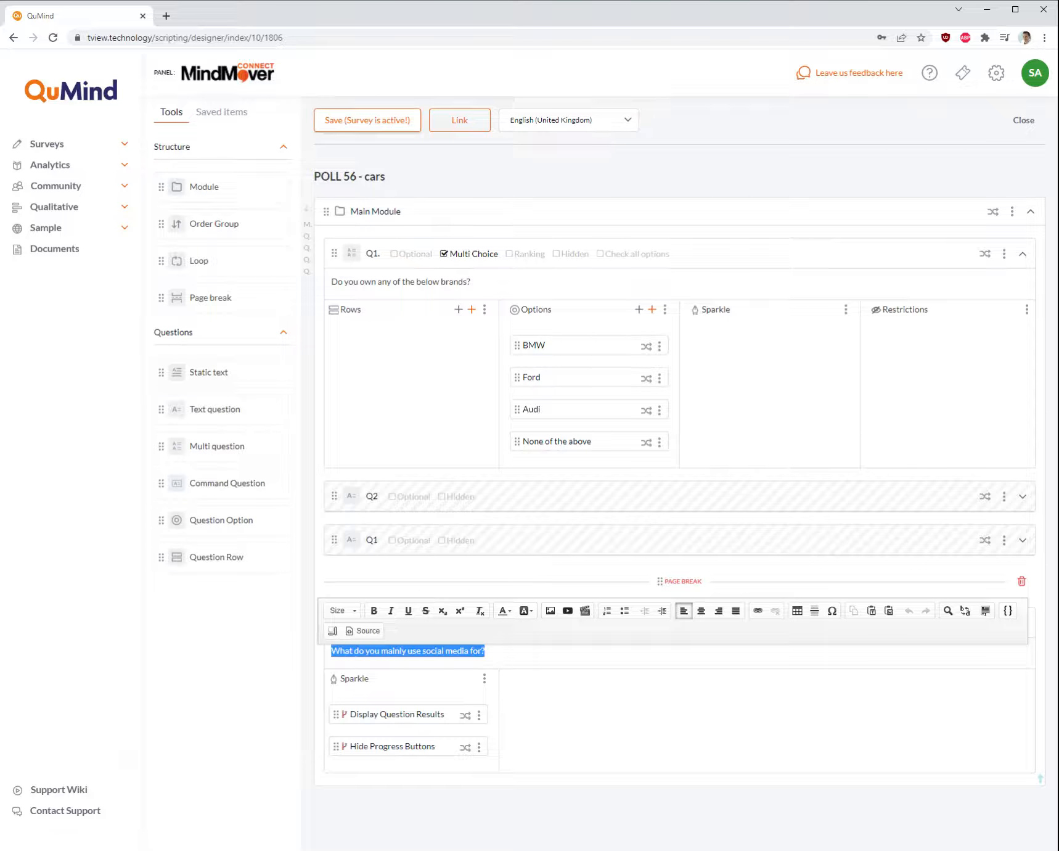
right_click(357, 652)
click(404, 690)
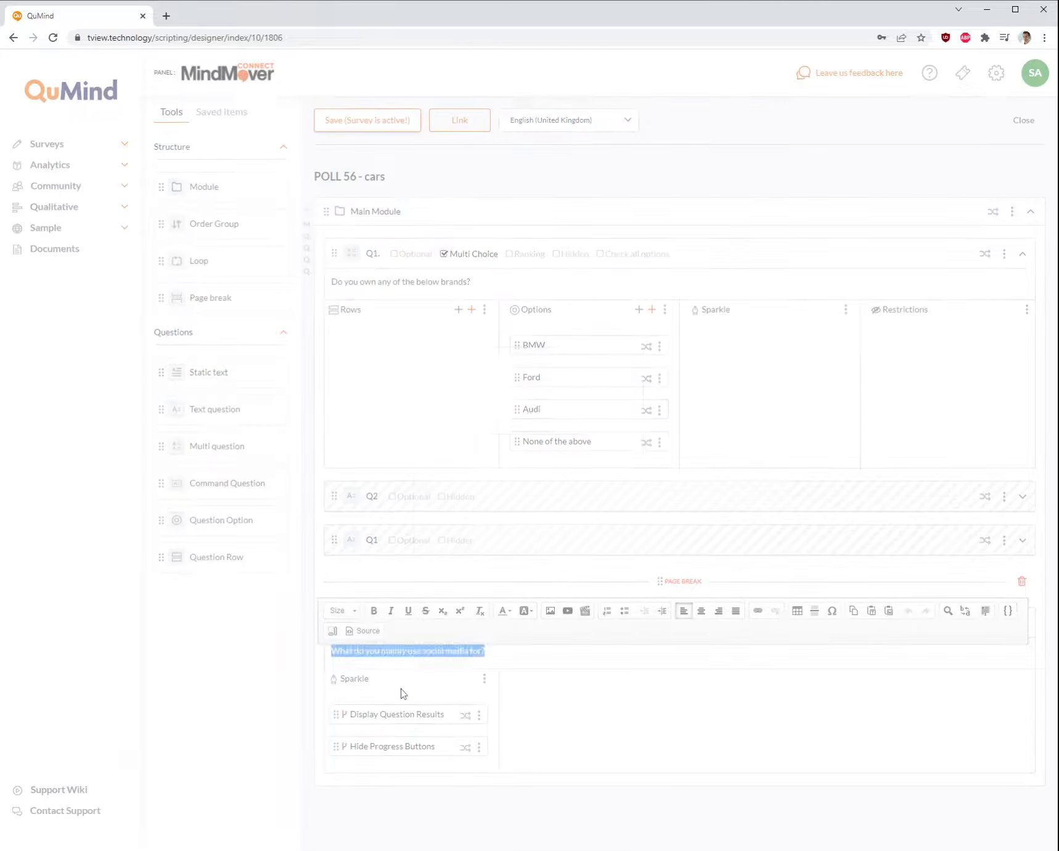
key(ctrl+v)
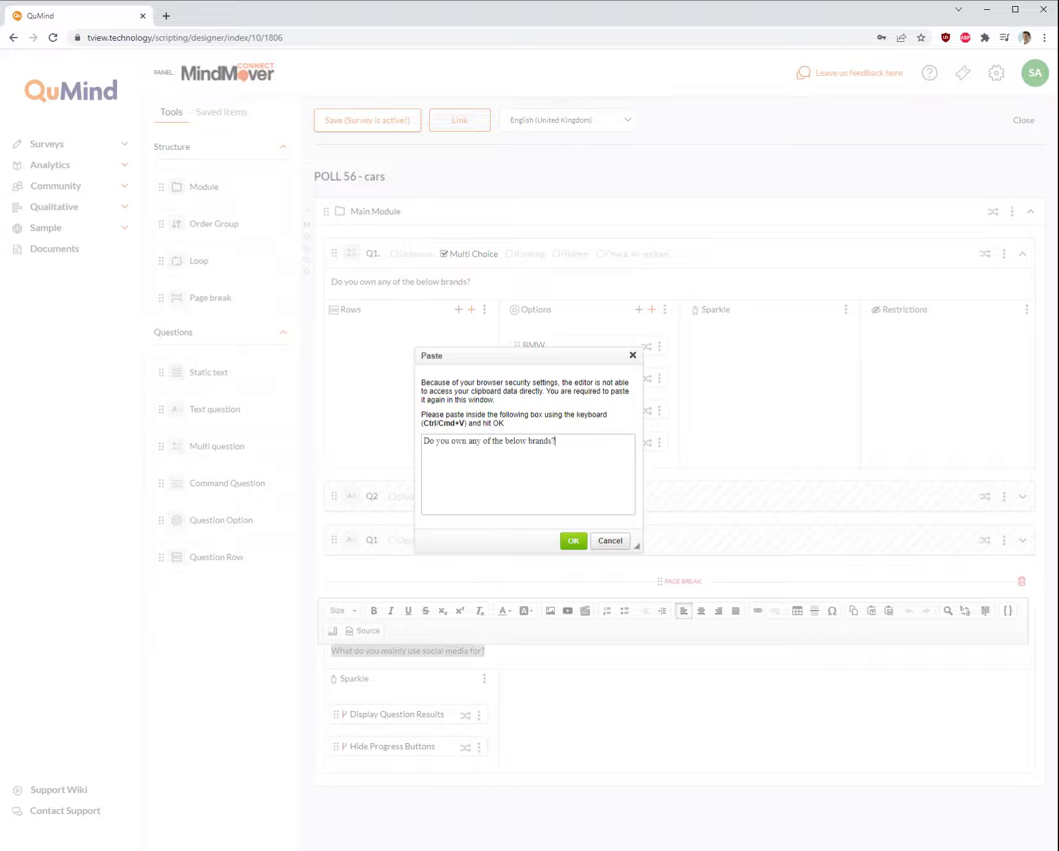
click(583, 551)
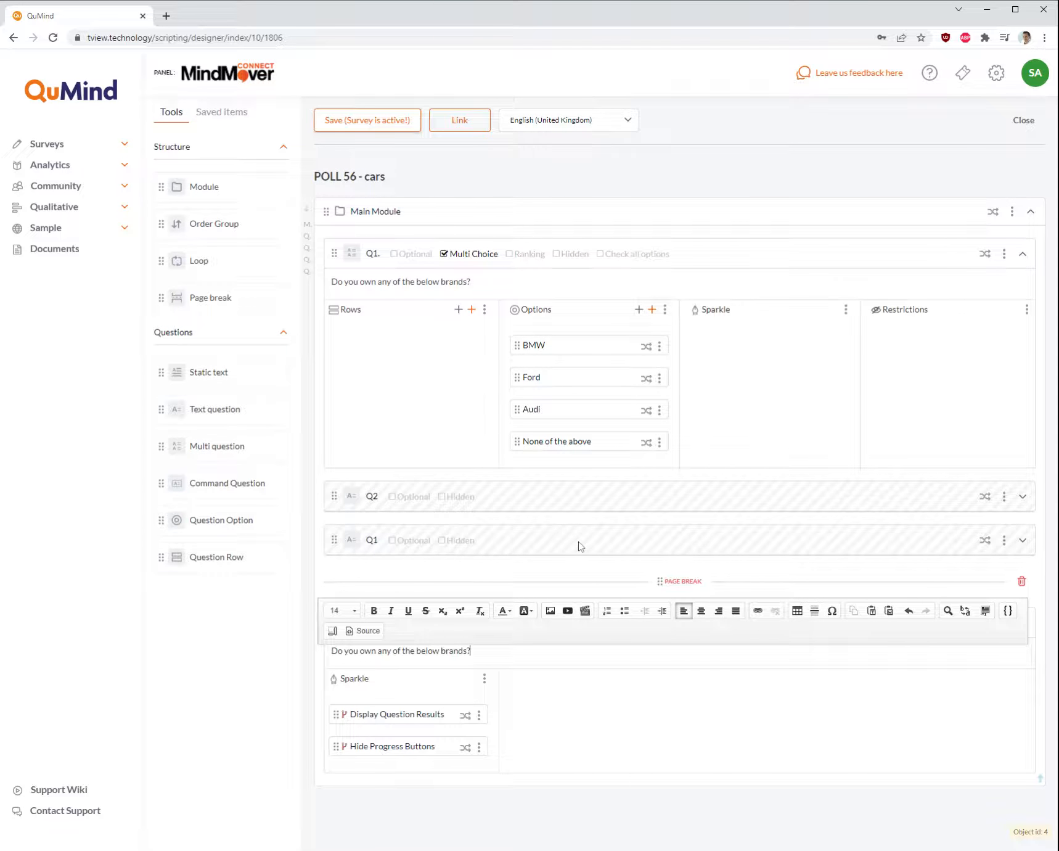
click(248, 644)
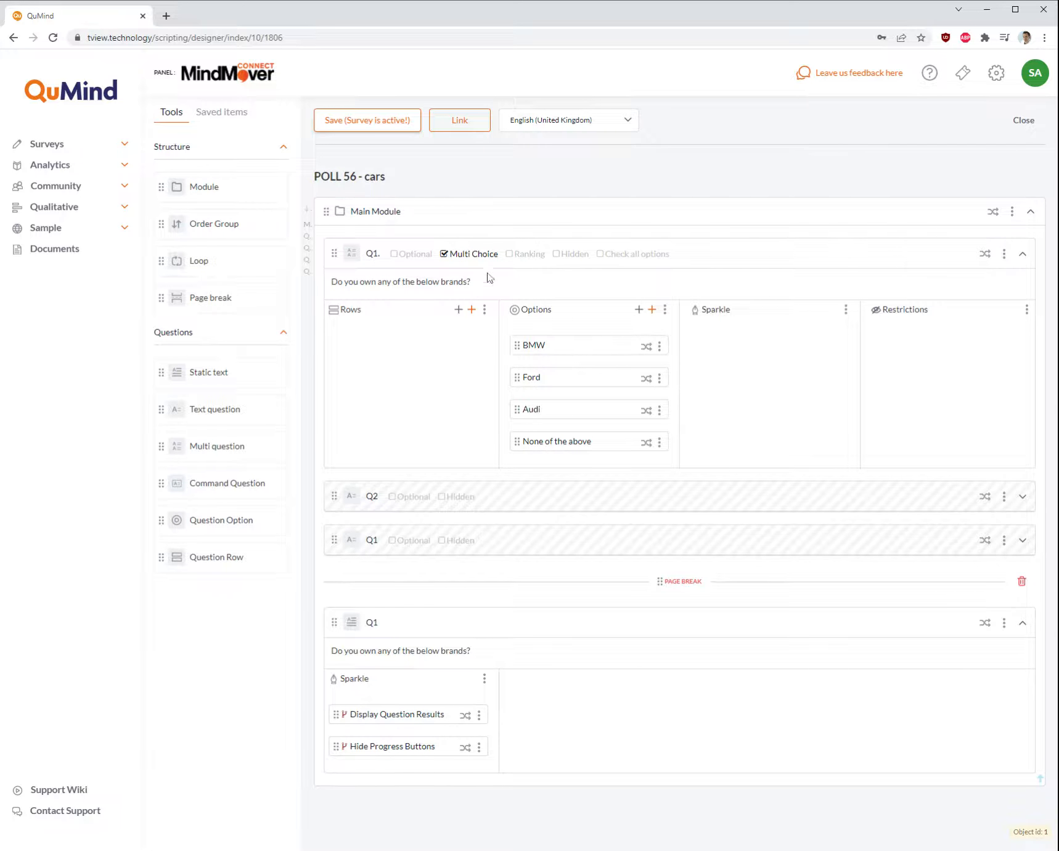
Step: Save the changes to the active survey and leave the designer for the community's Polls page
click(373, 127)
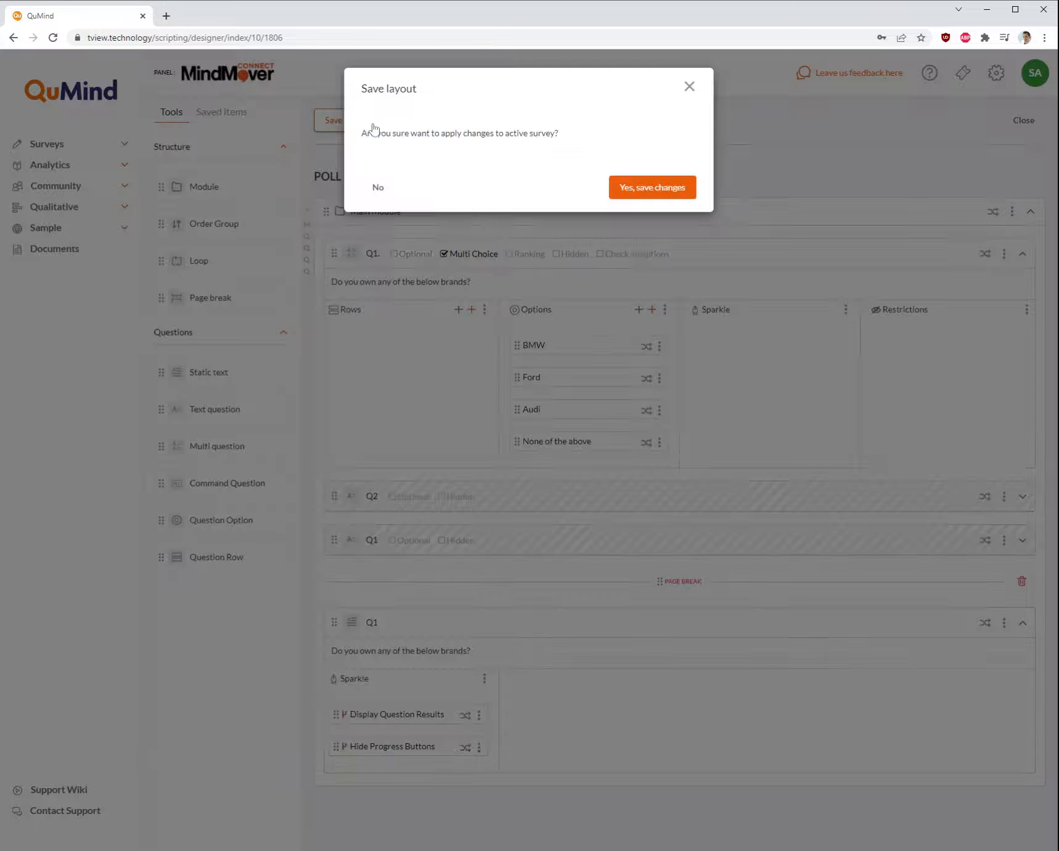
click(629, 193)
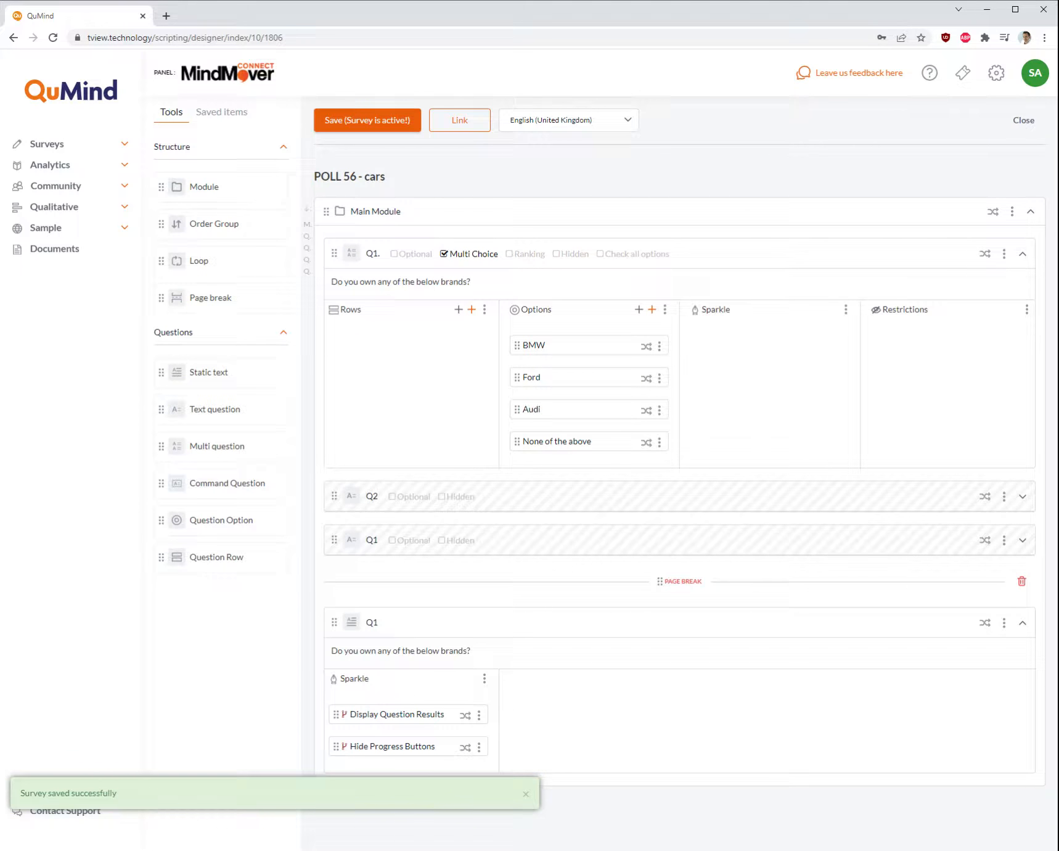
click(1028, 125)
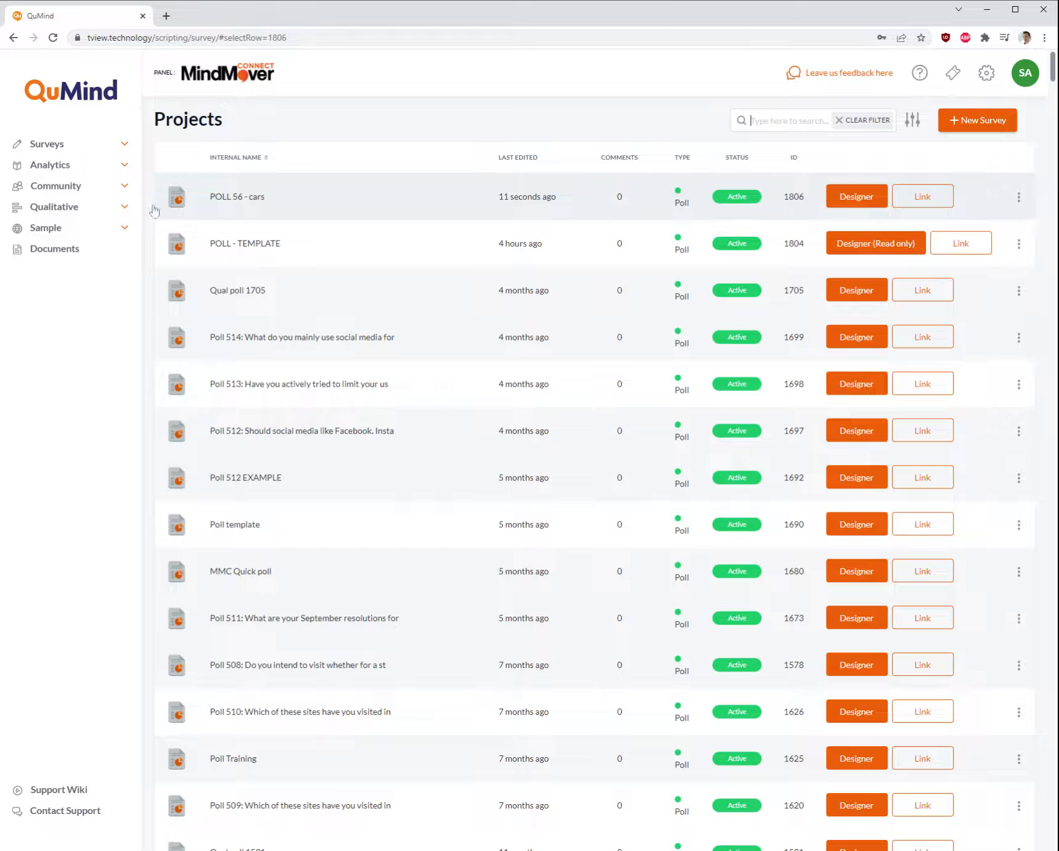
click(112, 188)
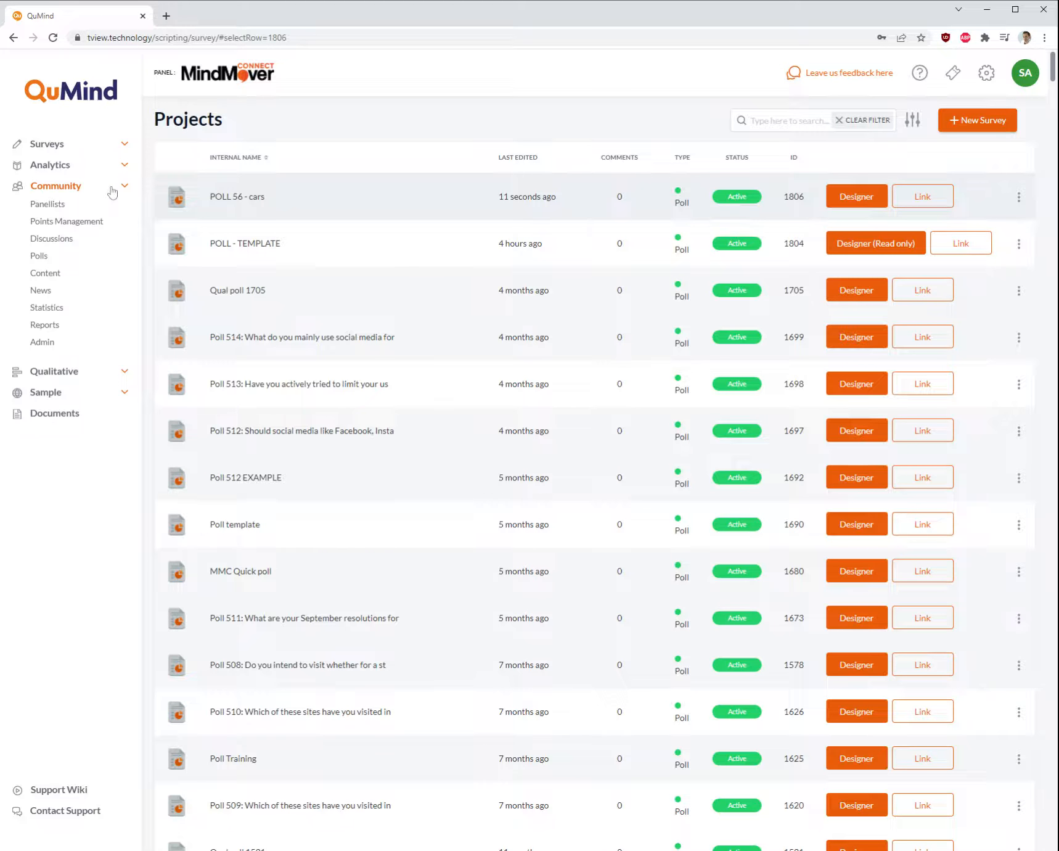
click(46, 258)
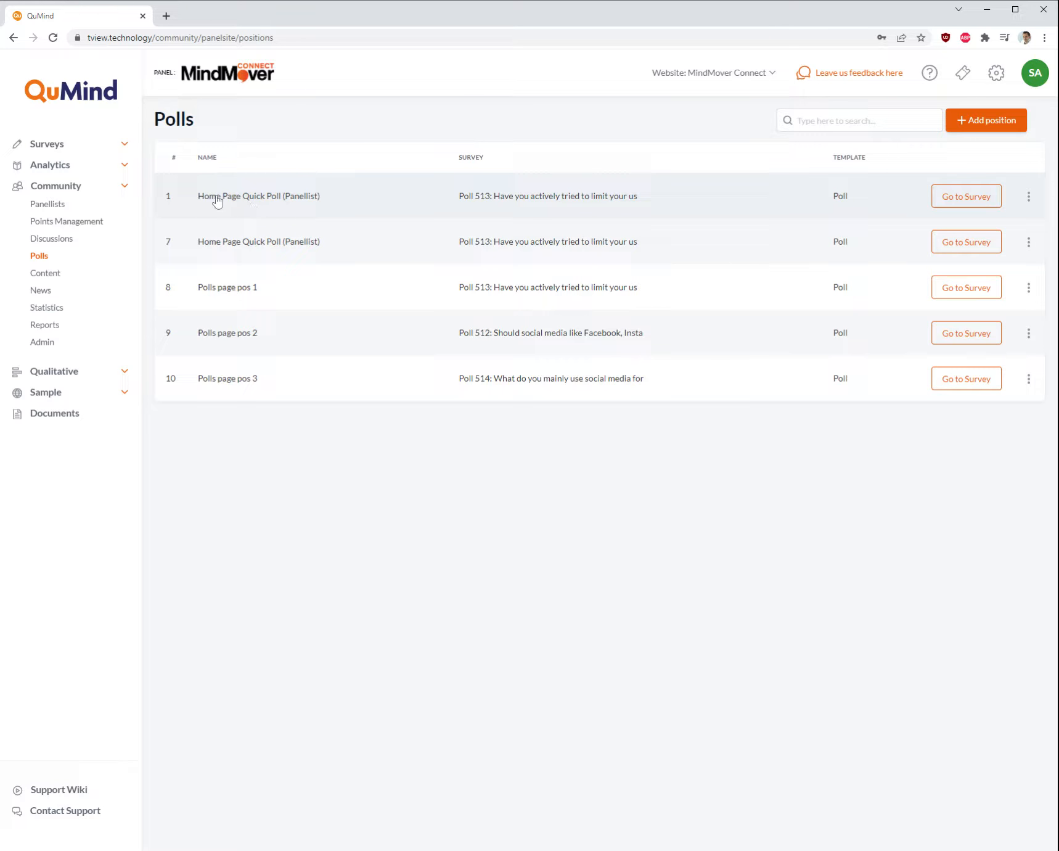
Step: Select POLL 56 - cars as the survey for Home Page Quick Poll (Panellist) position 1, but cancel the edit
click(1029, 199)
click(998, 226)
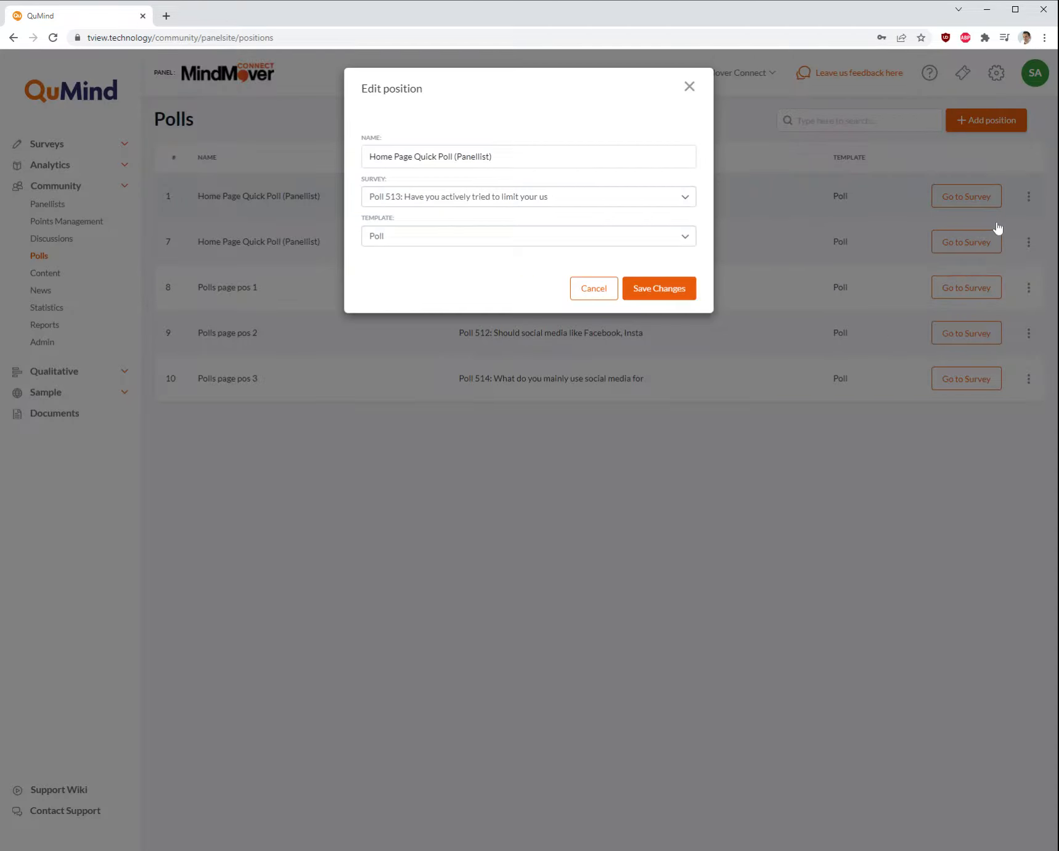
click(548, 156)
click(615, 201)
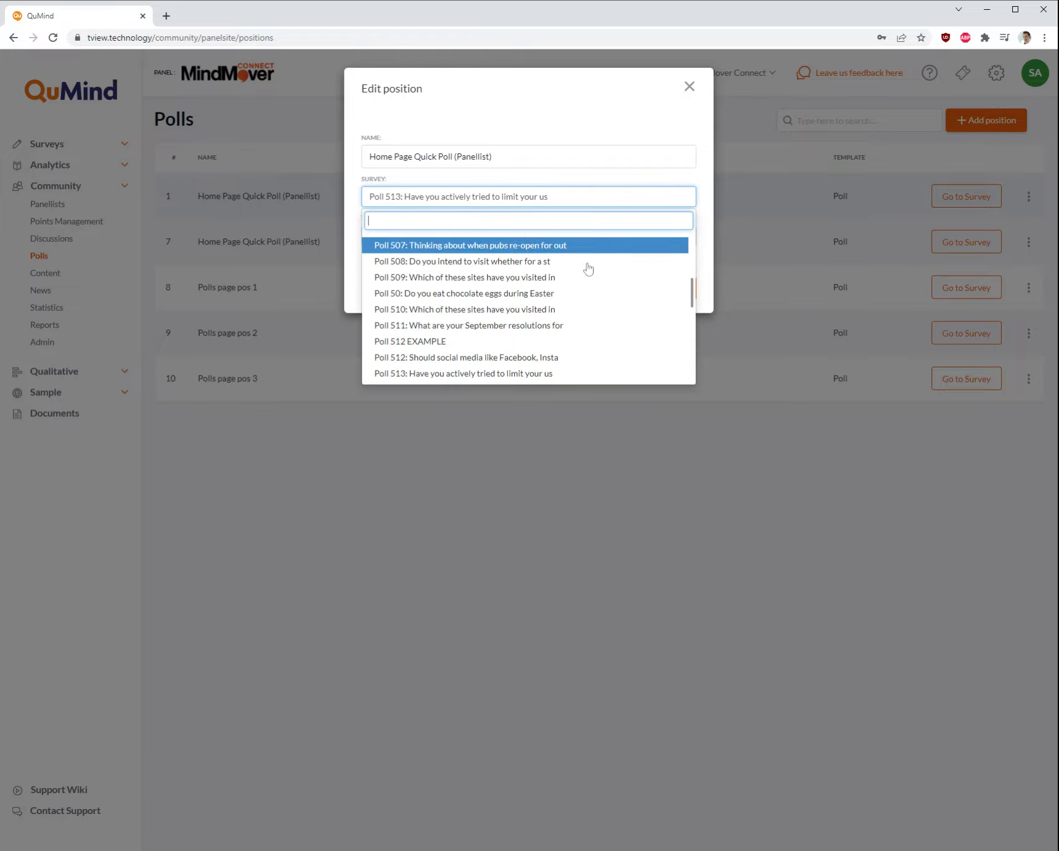
text(p)
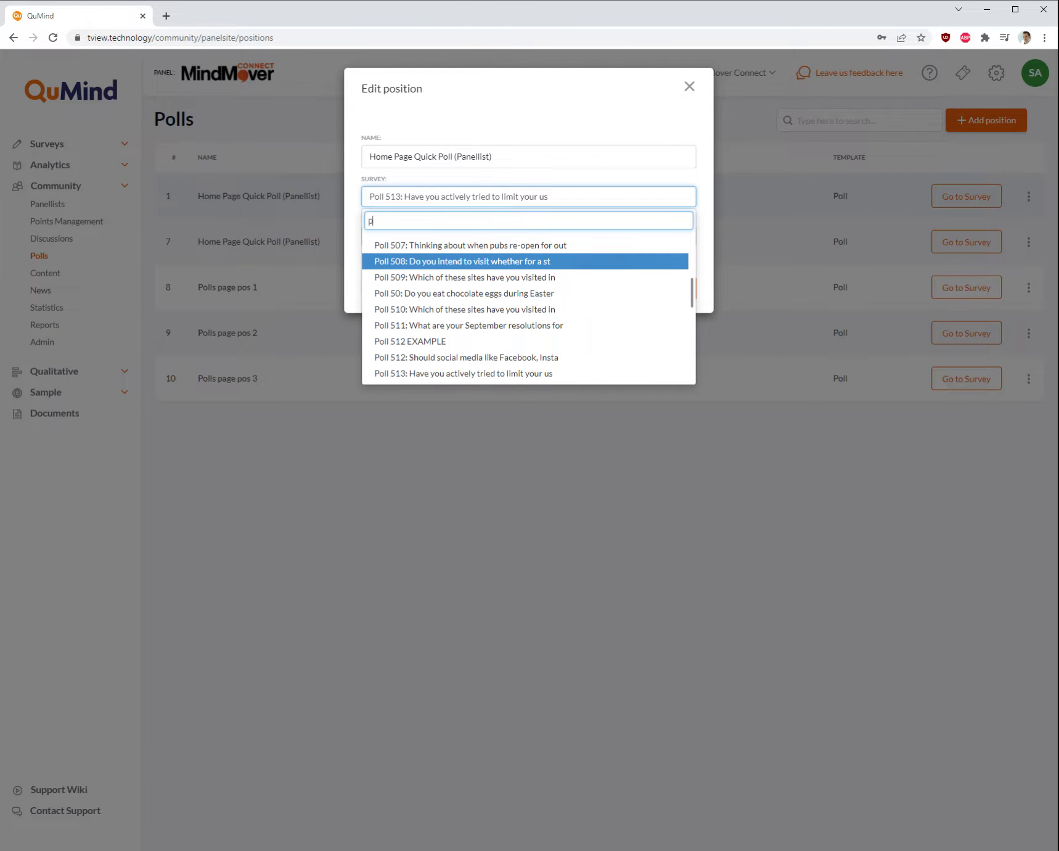
text(oll 56)
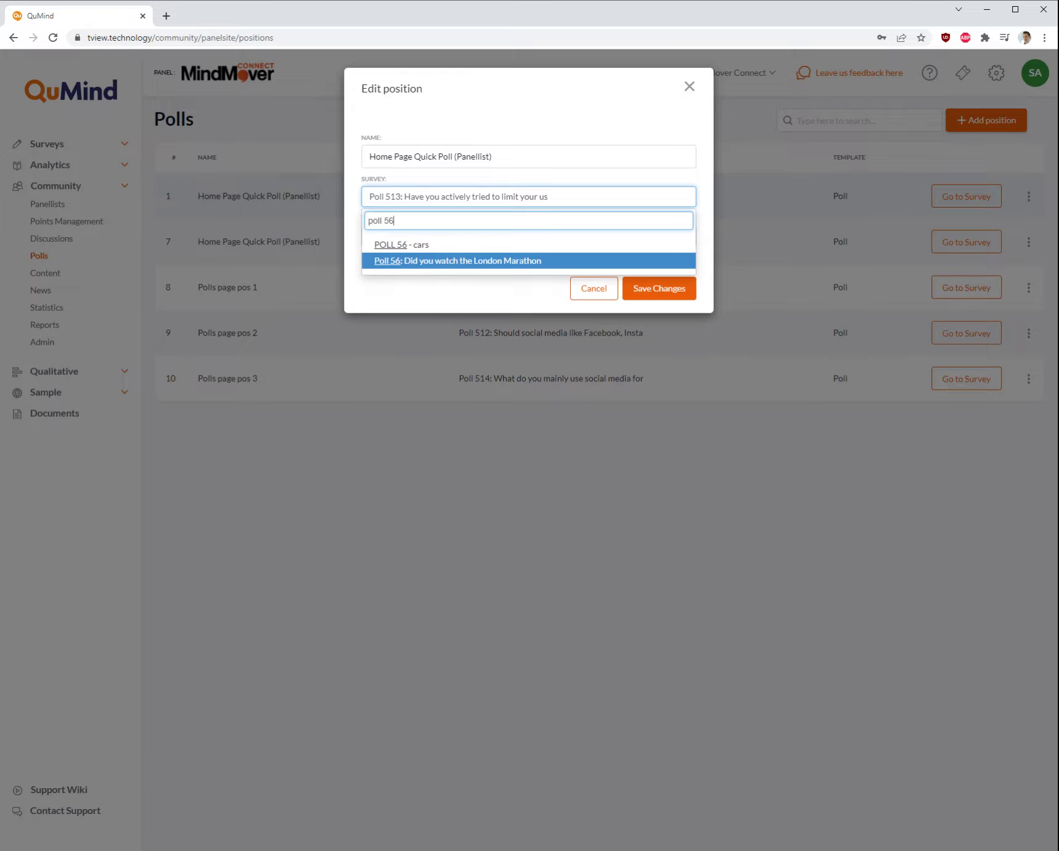
click(457, 245)
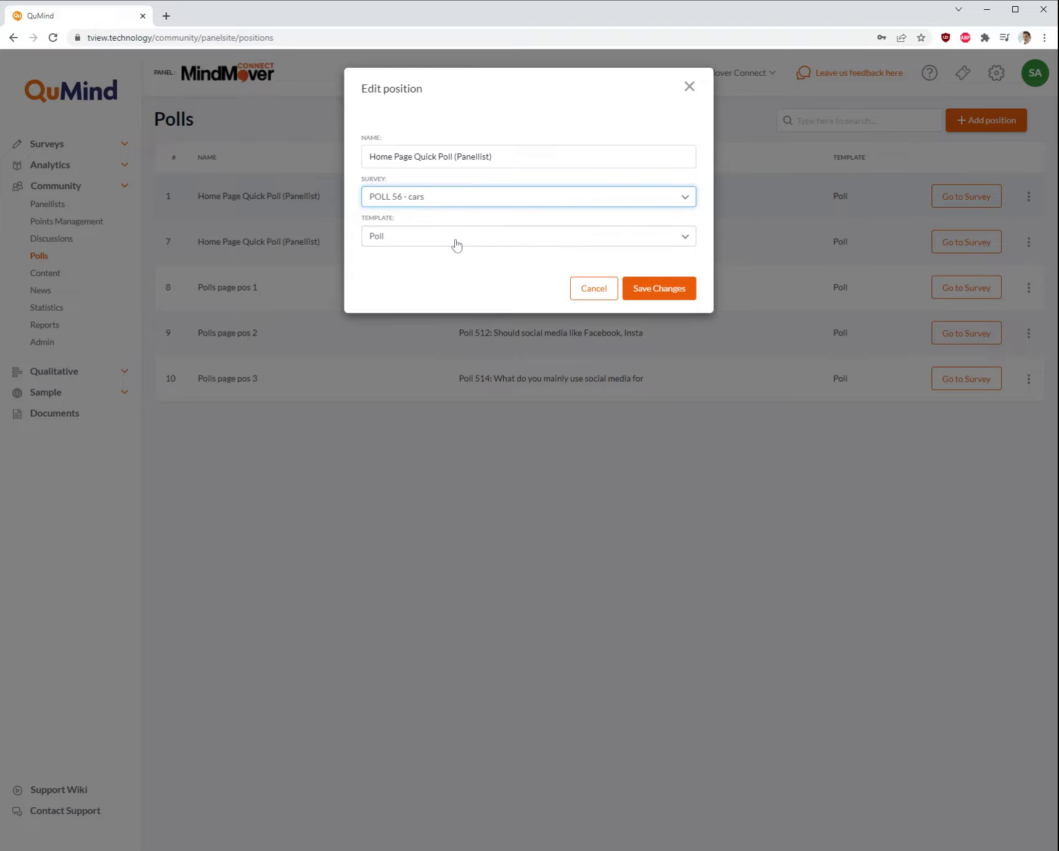
click(492, 300)
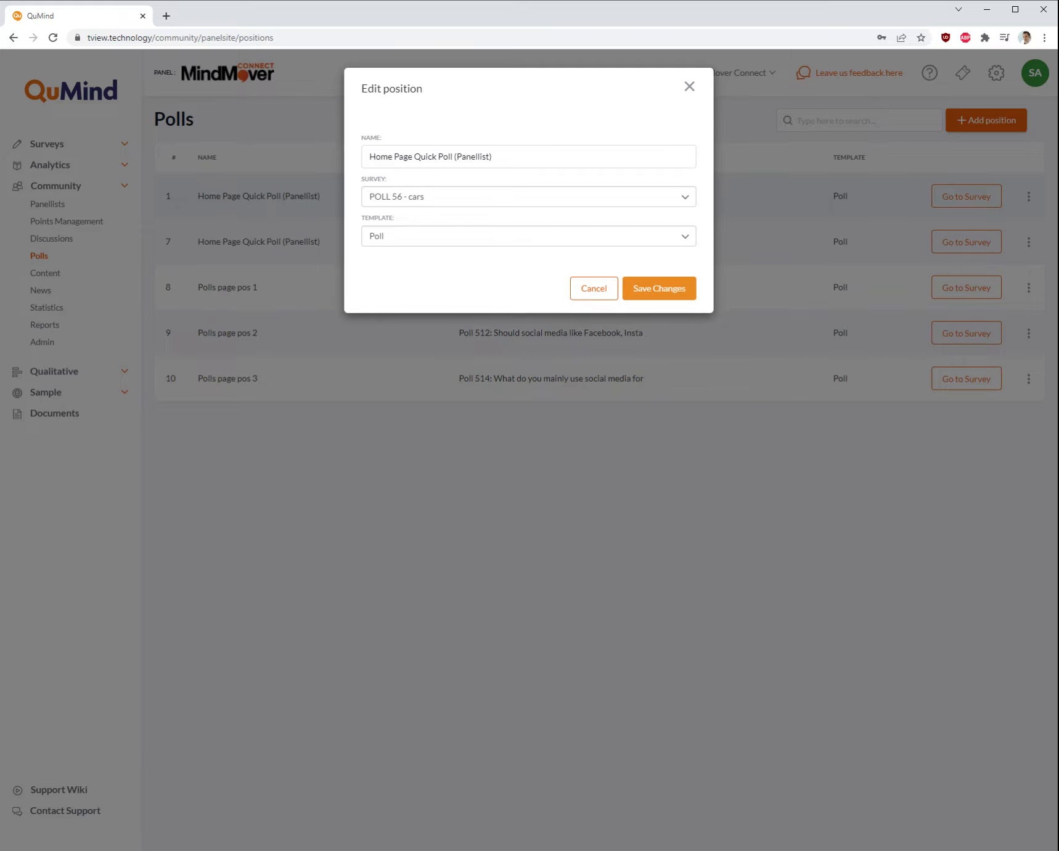
click(593, 289)
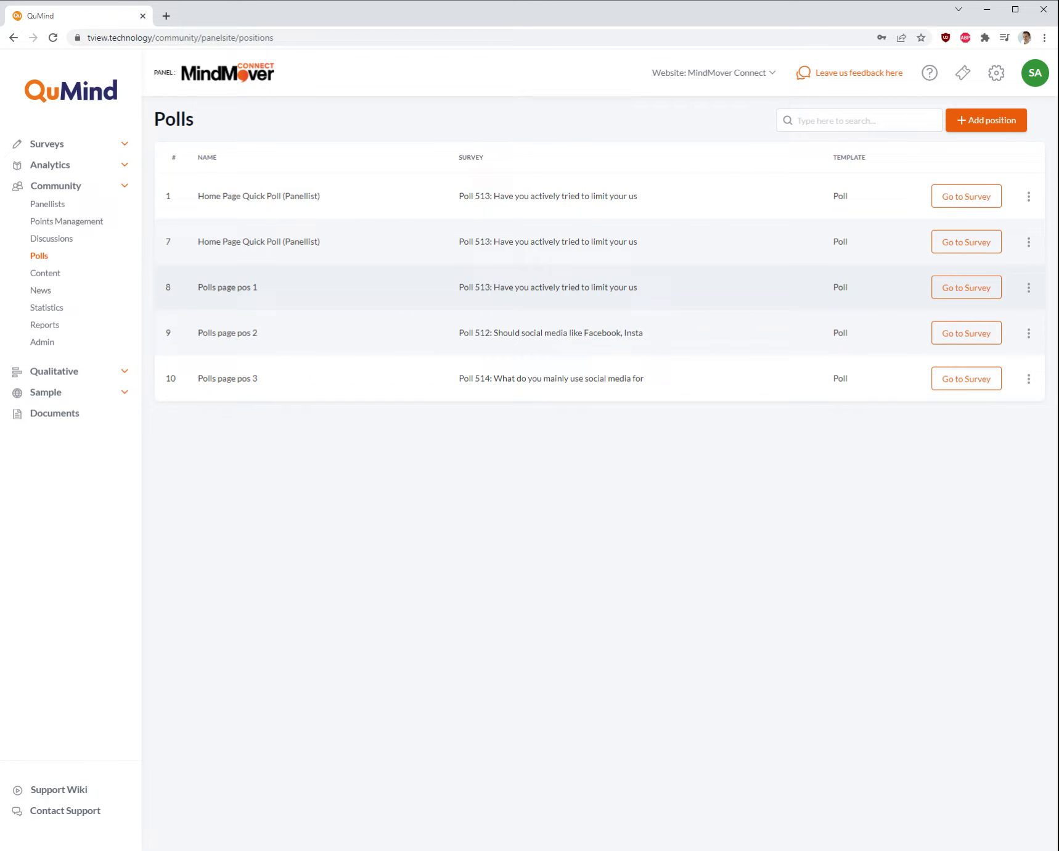
Step: Select POLL 56 - cars as the survey for the position Polls page pos 1, but cancel the edit
click(1029, 290)
click(1007, 314)
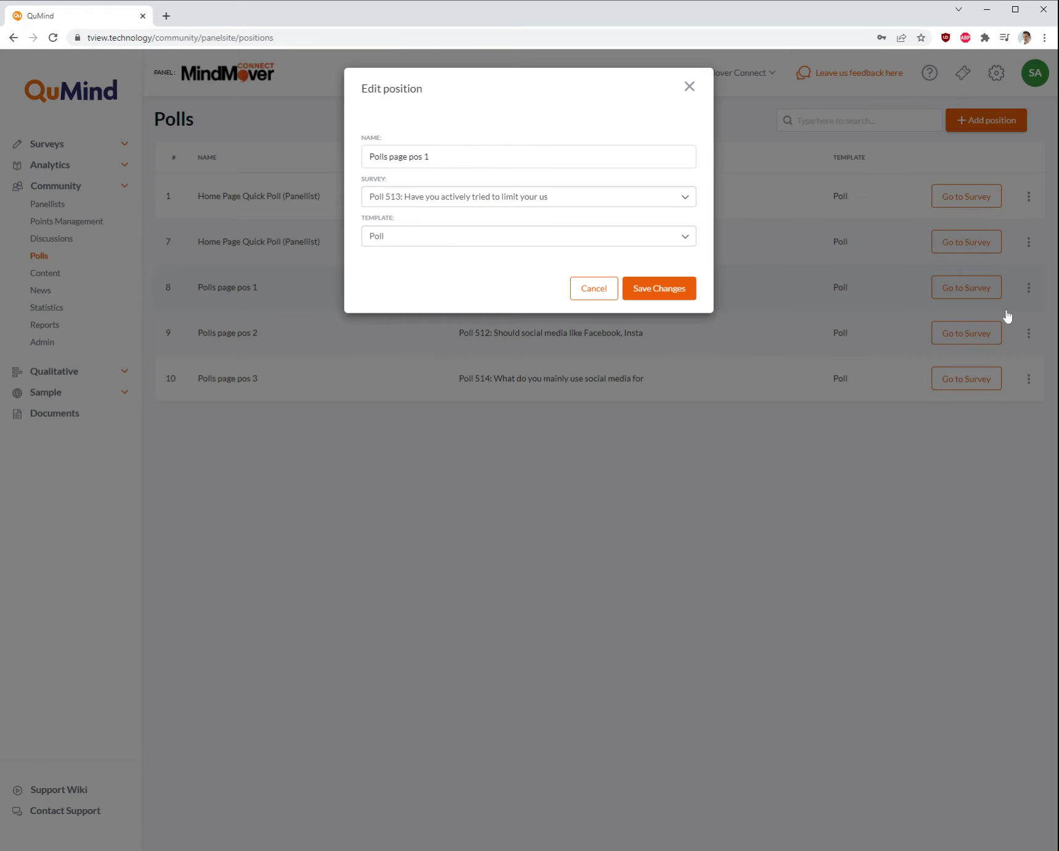
click(589, 201)
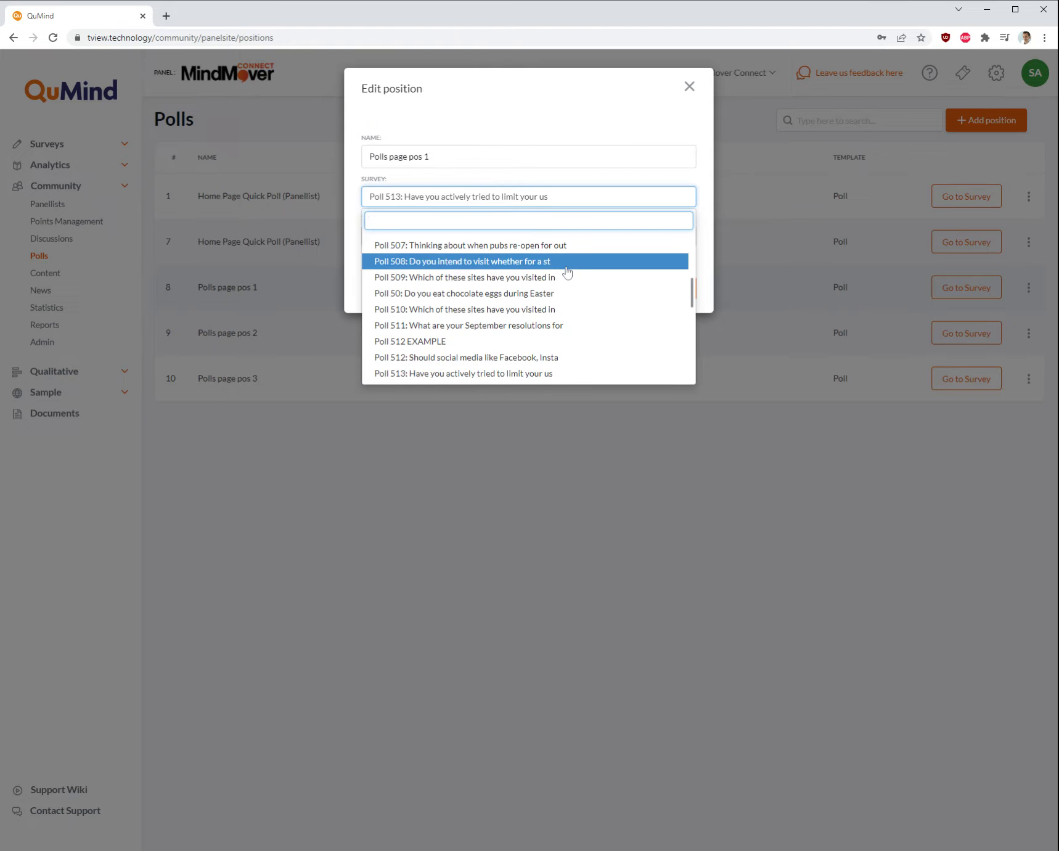
text(poll 56)
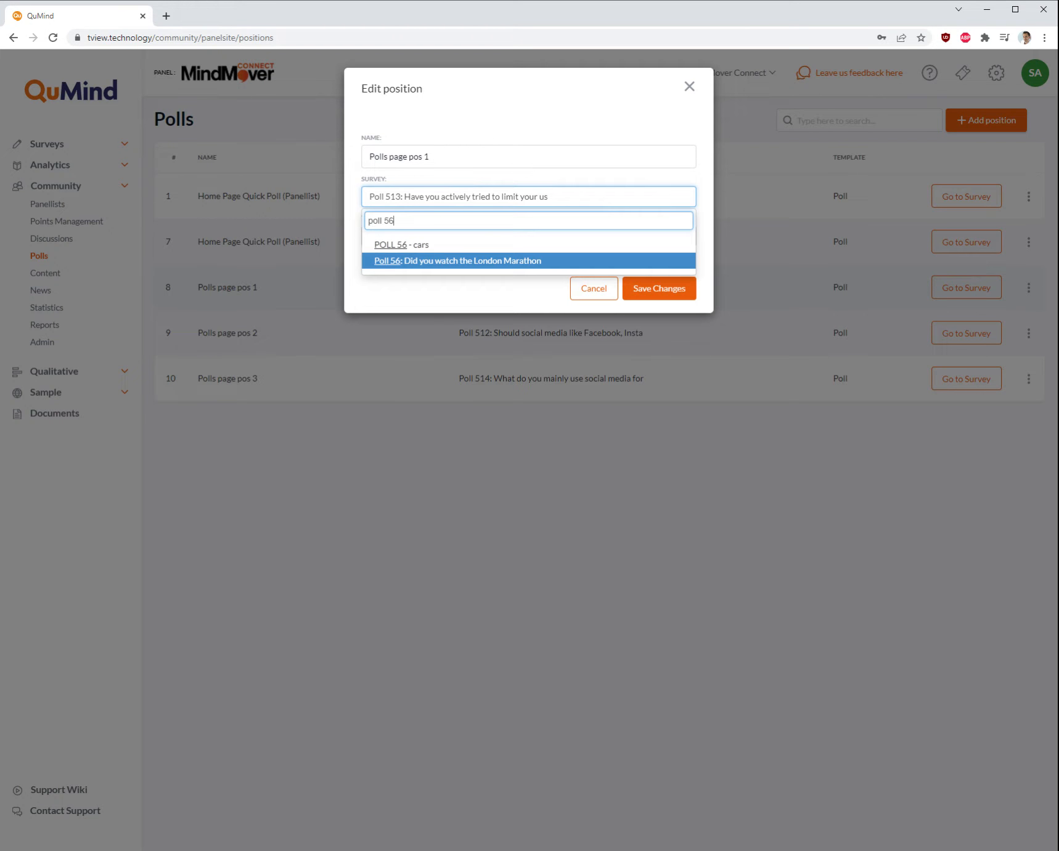
click(550, 246)
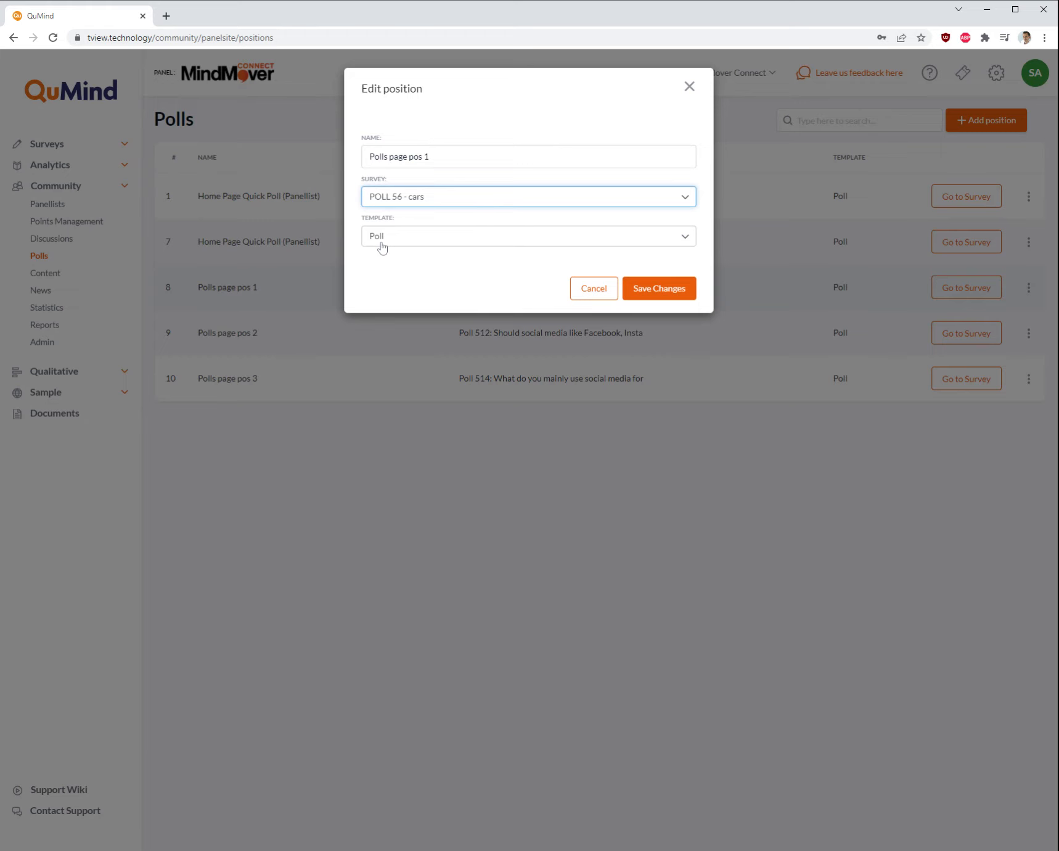
click(596, 295)
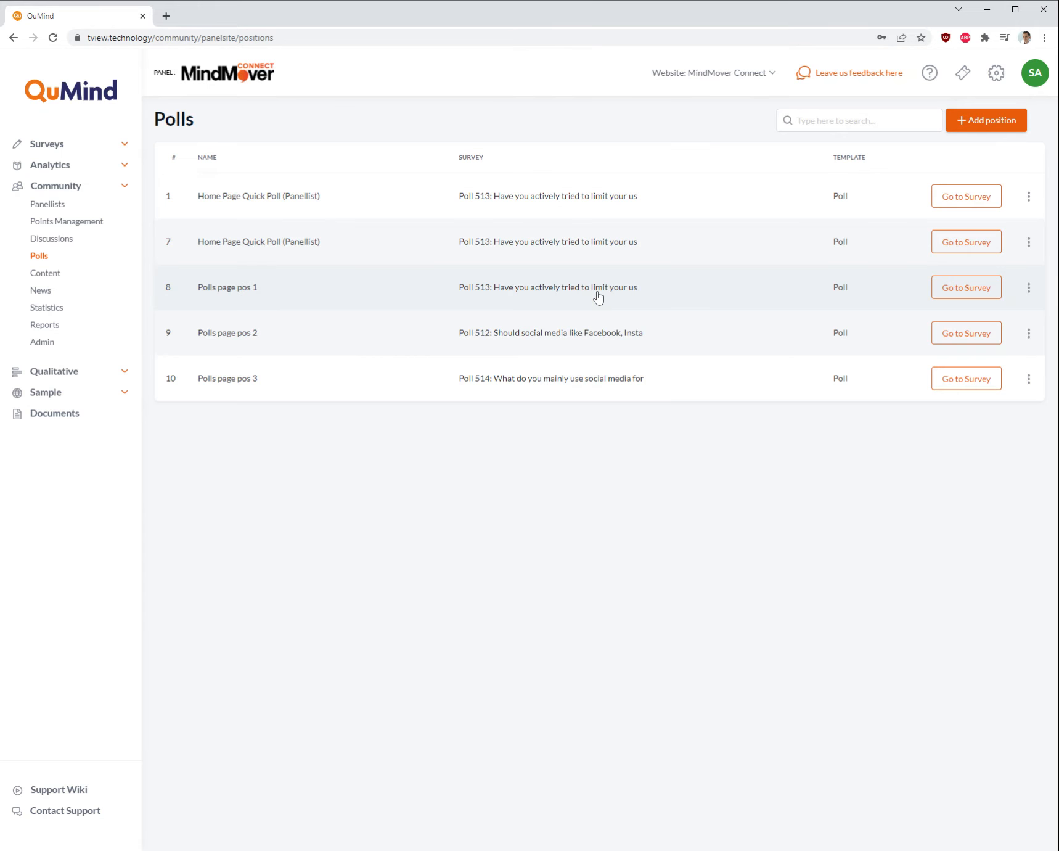